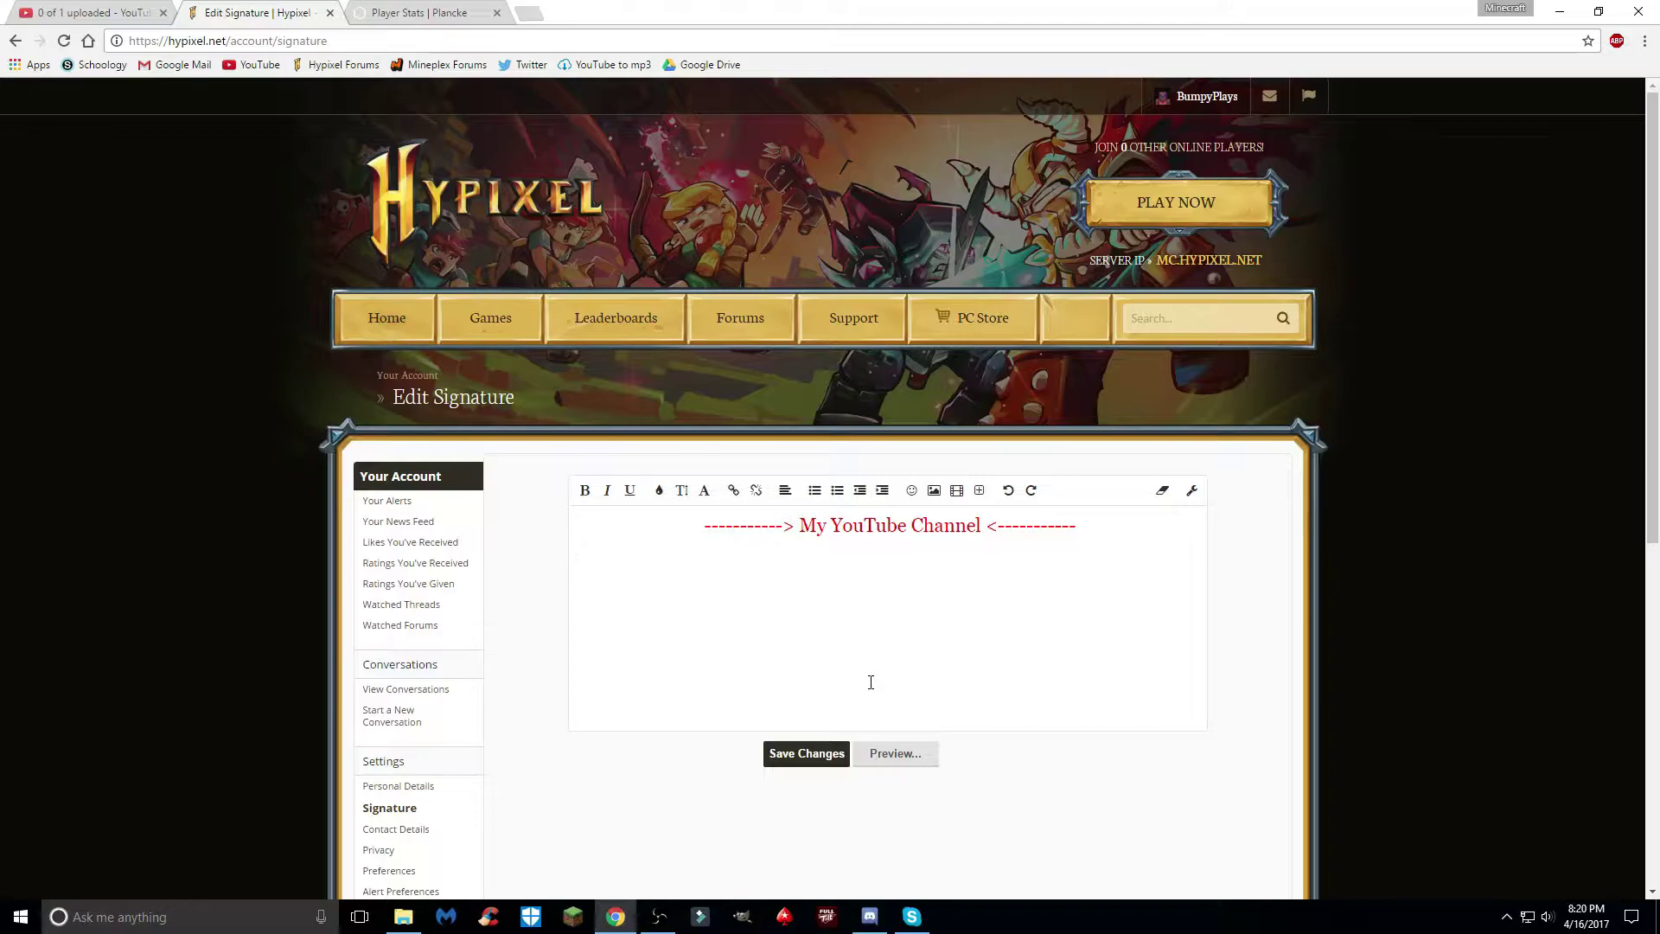
- Search Plancke for player BumpyPlays to open their level and achievement banner generators
click(403, 11)
drag(184, 41, 129, 47)
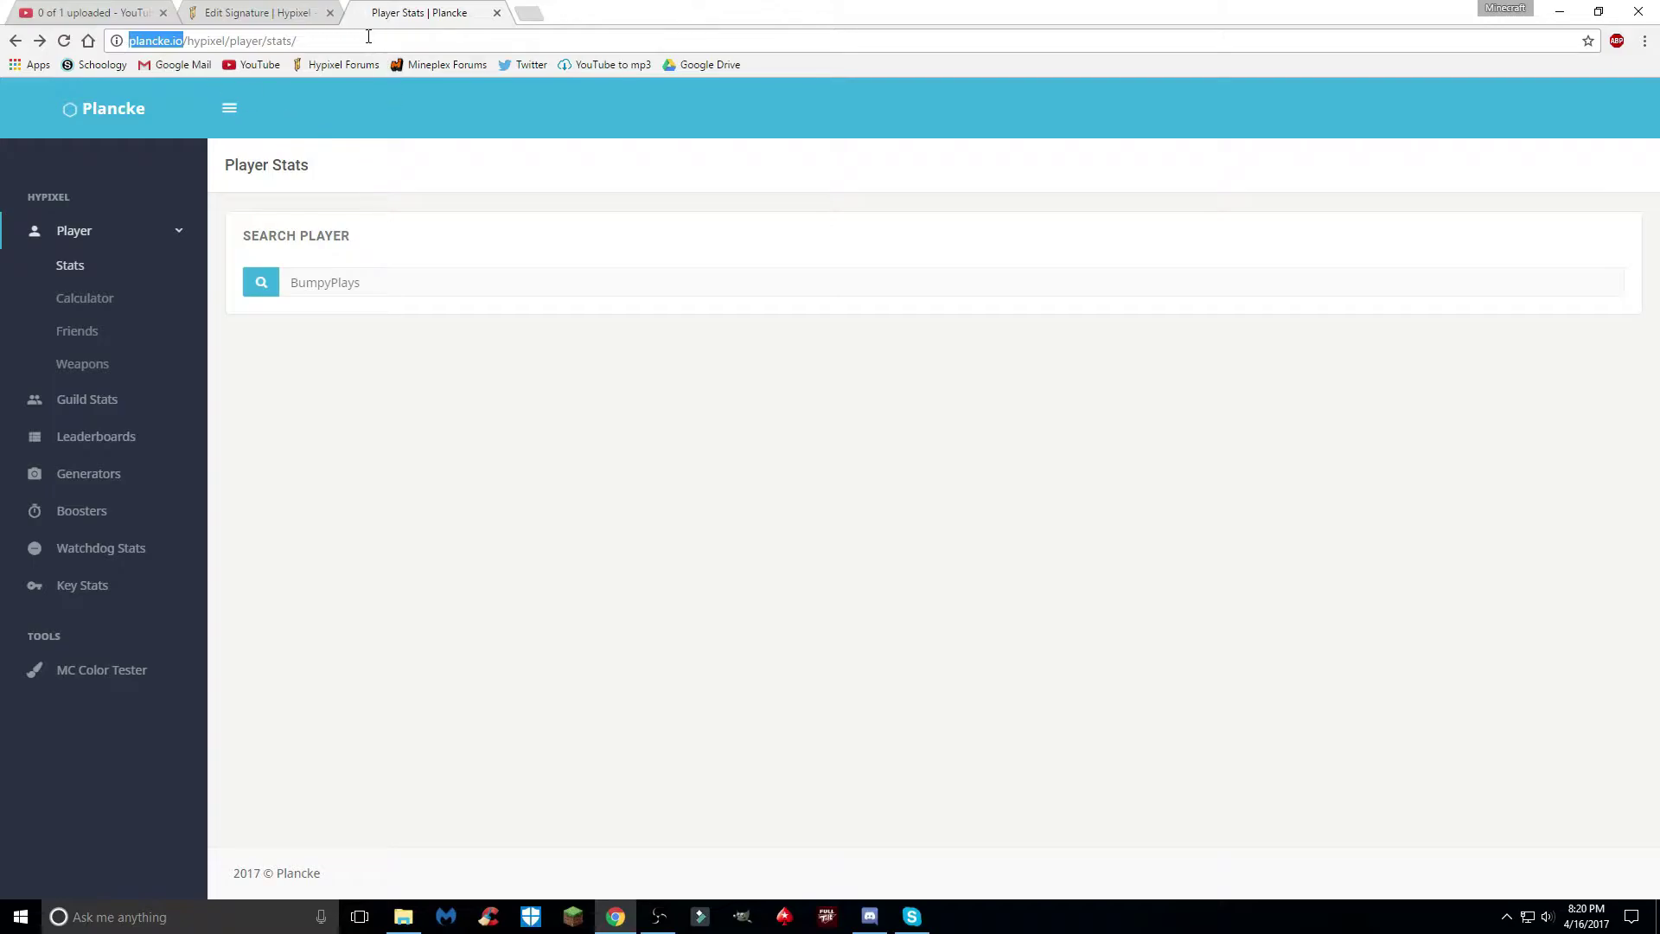
click(341, 111)
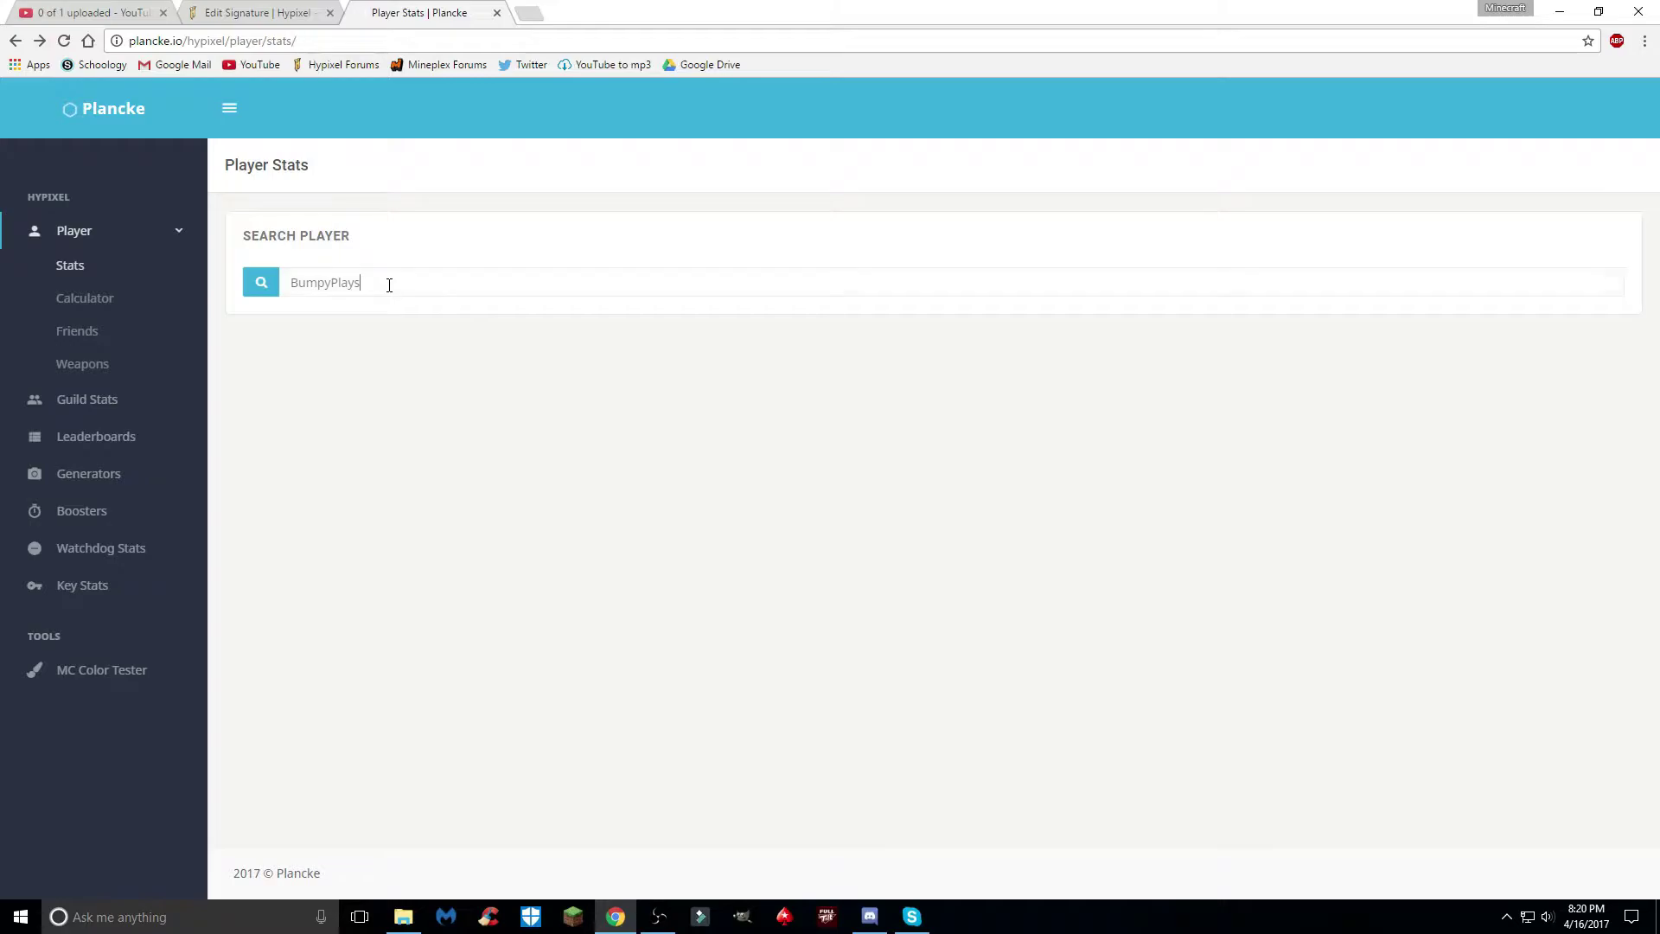
drag(360, 281, 247, 290)
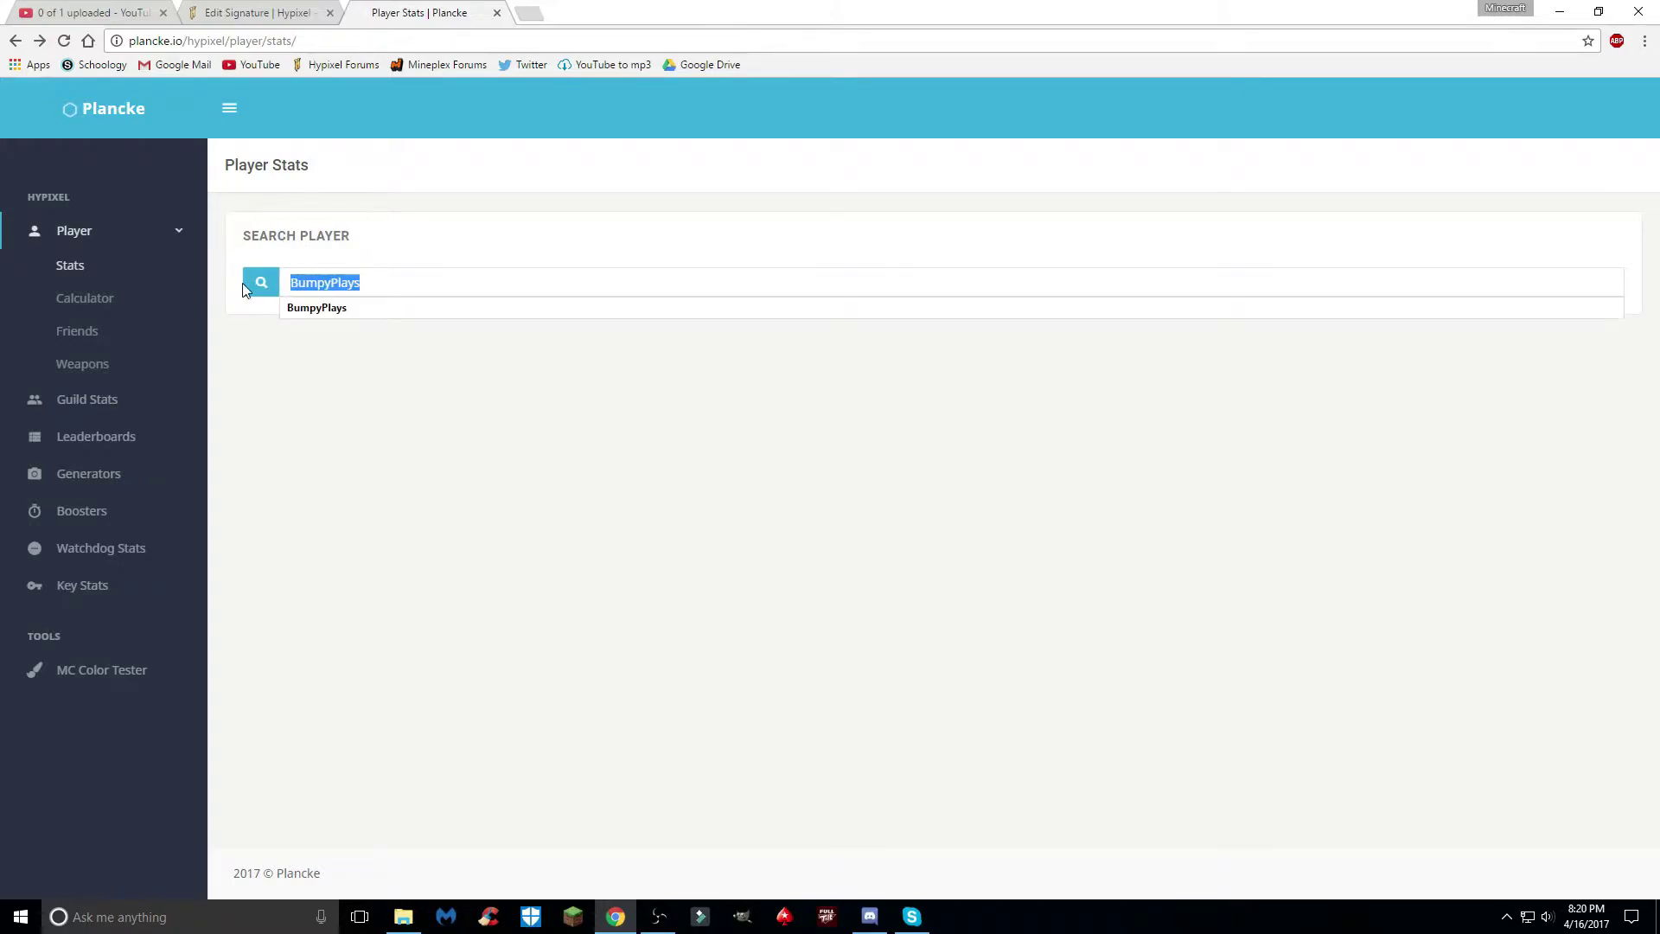
key(BackSpace)
text(Bu)
text(mpyPlay)
click(274, 285)
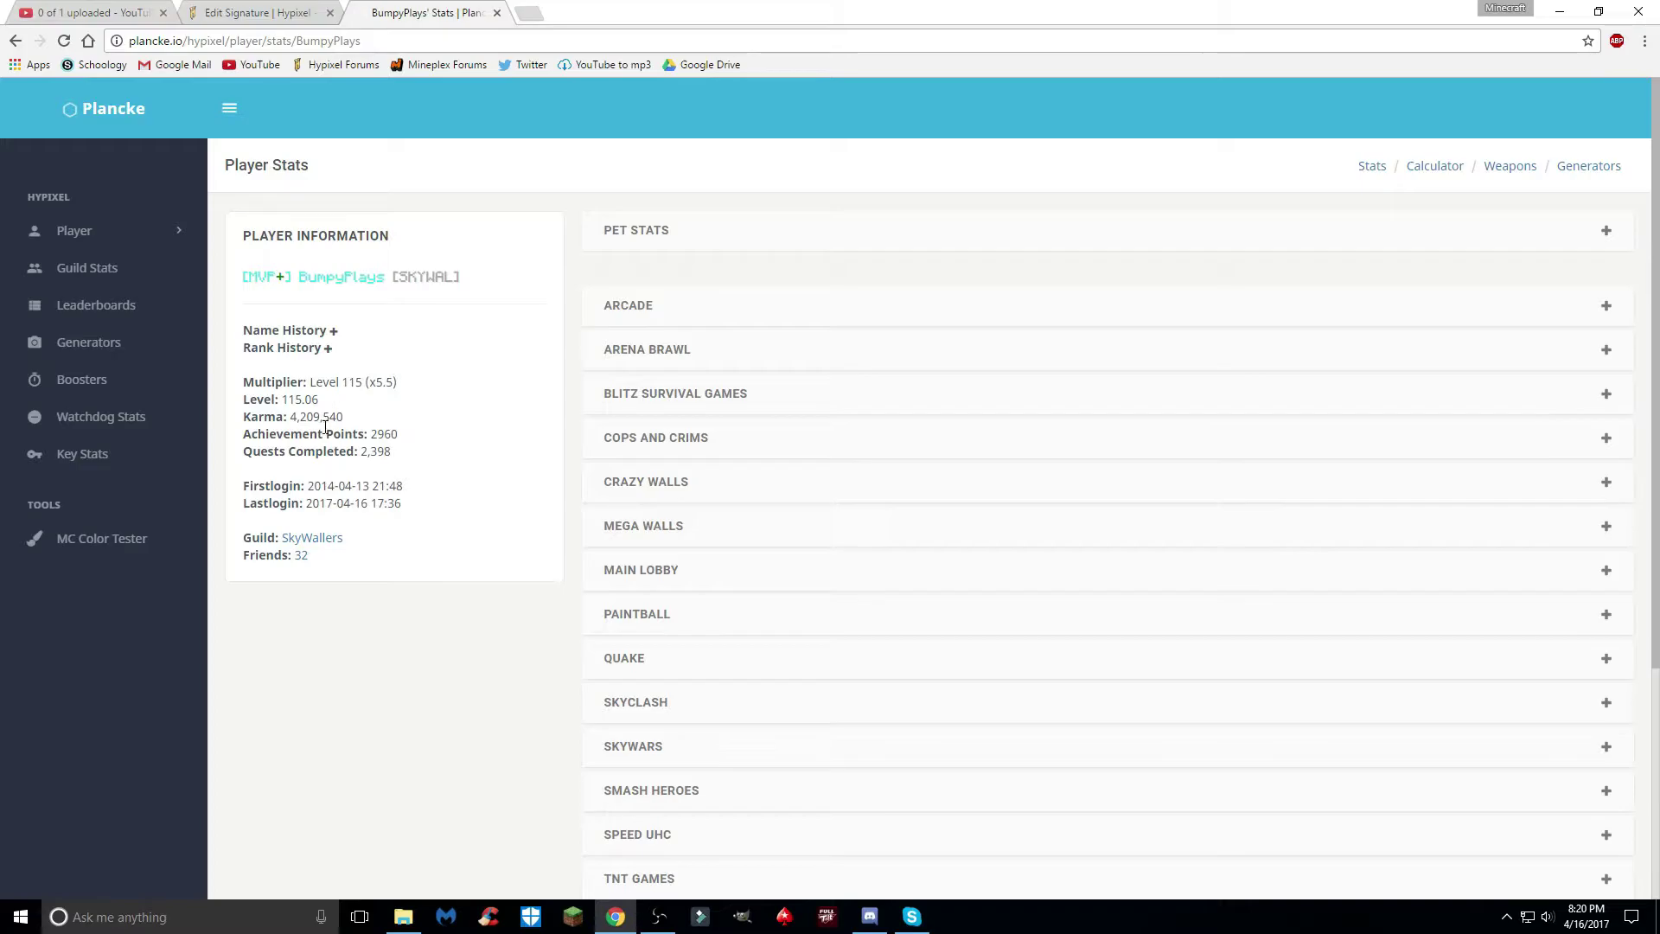
scroll(325, 433, down, 3)
scroll(325, 435, up, 2)
scroll(326, 434, up, 1)
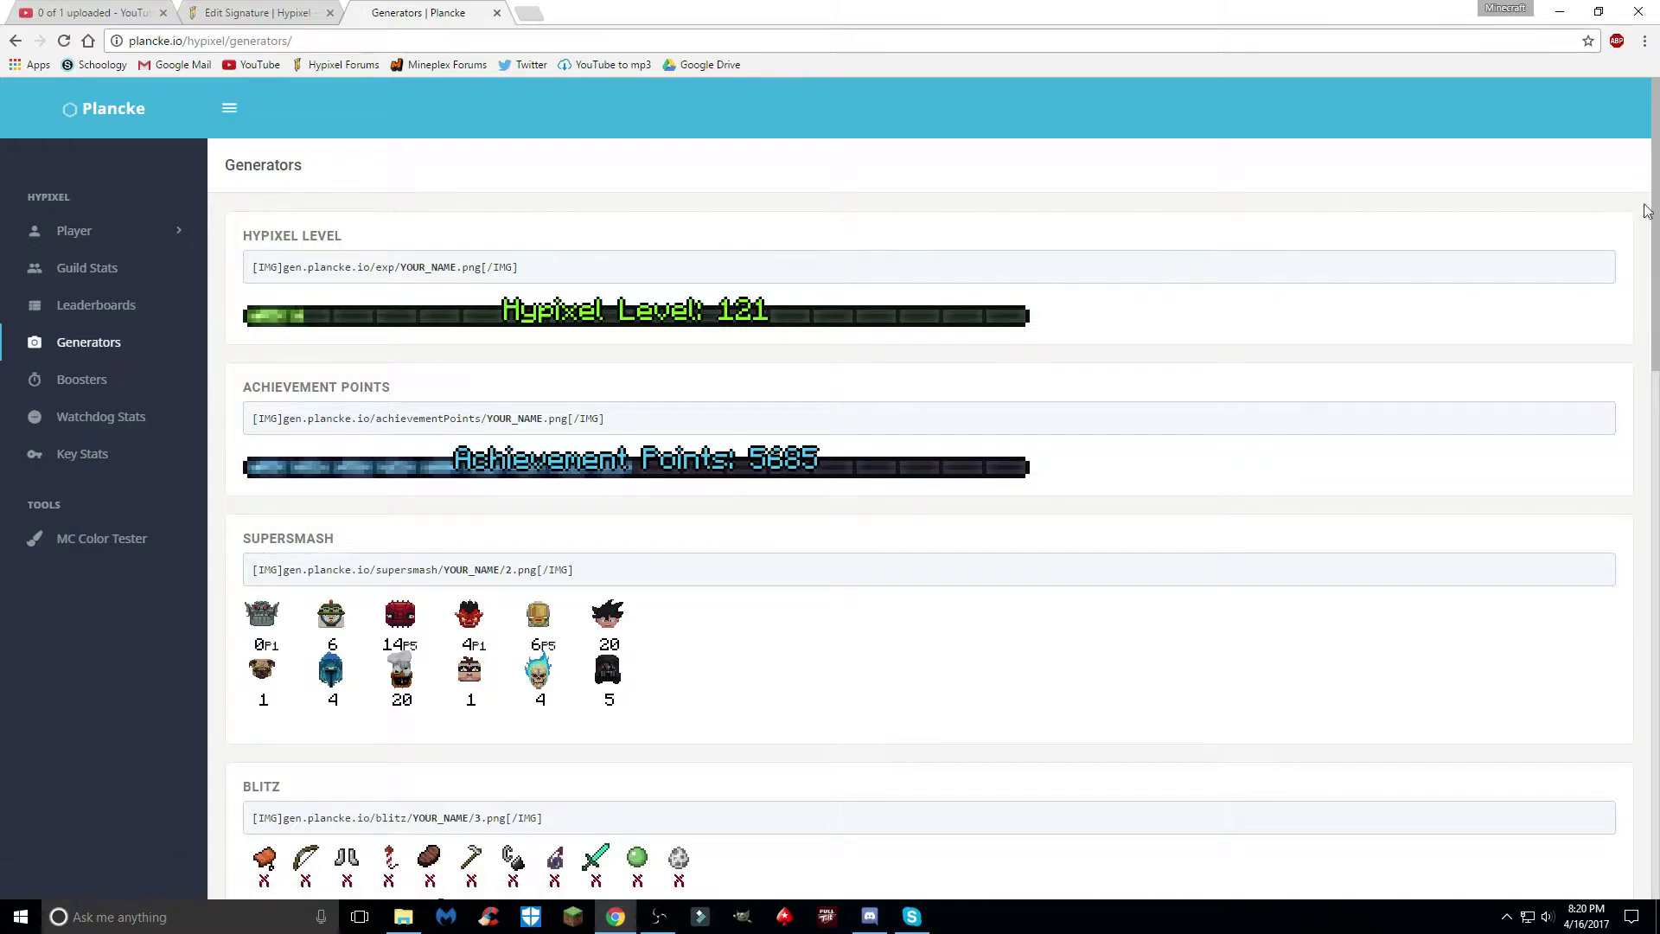
mouse_move(1659, 208)
mouse_down()
mouse_move(1651, 780)
mouse_move(1657, 296)
mouse_move(1657, 602)
mouse_up()
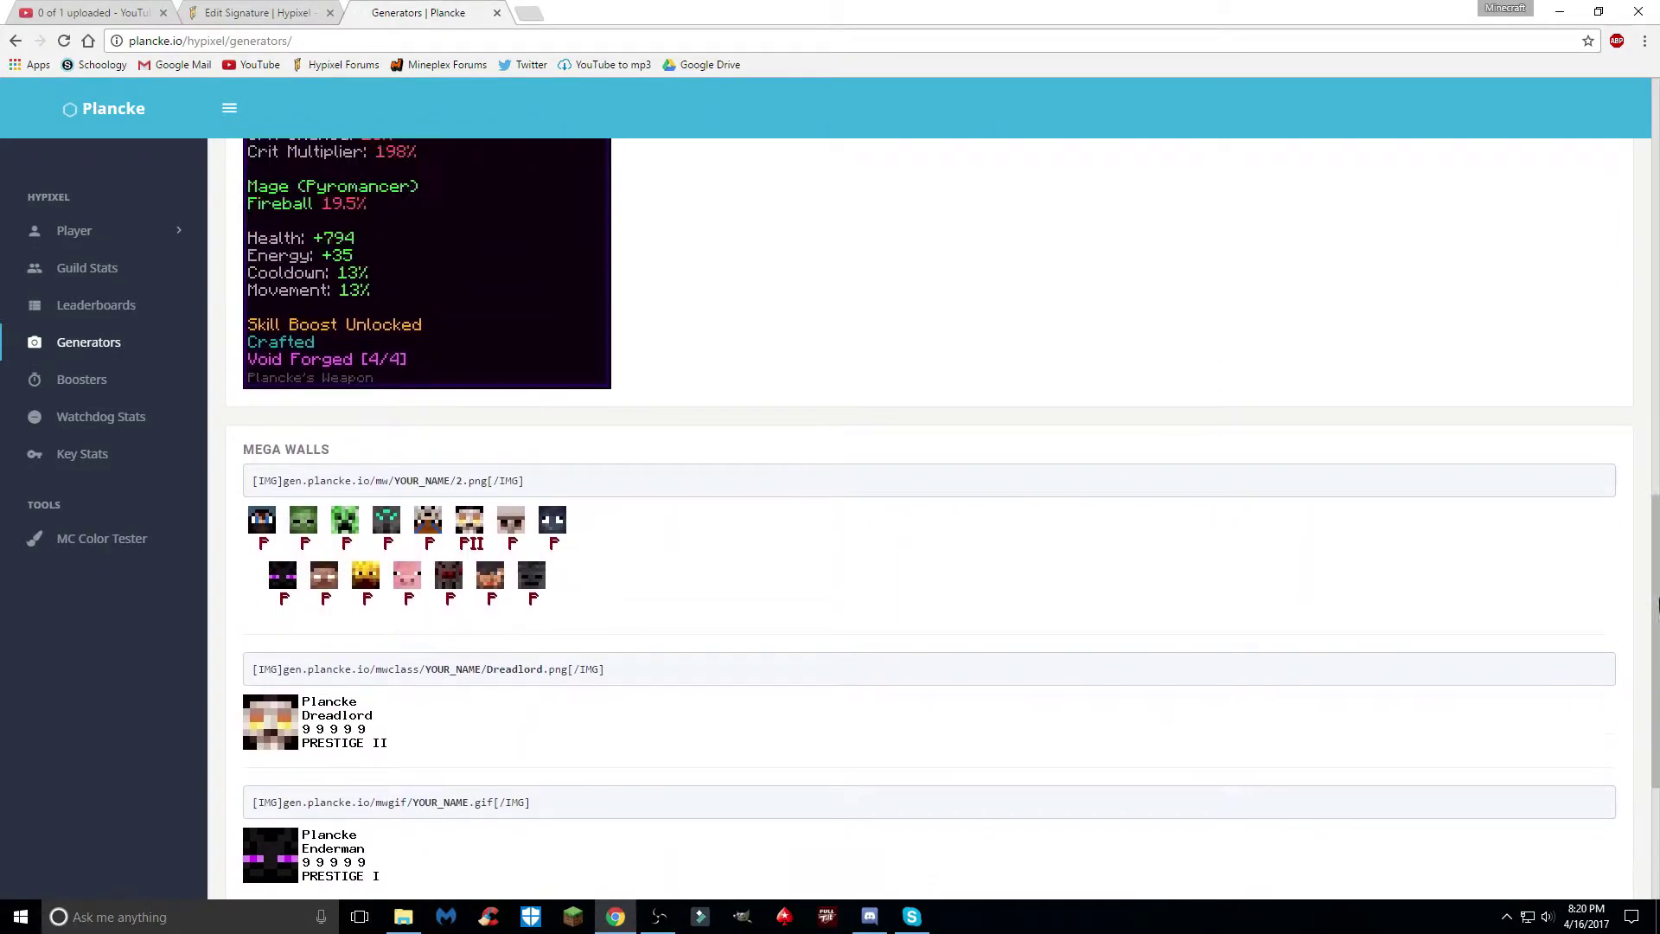
scroll(852, 538, up, 10)
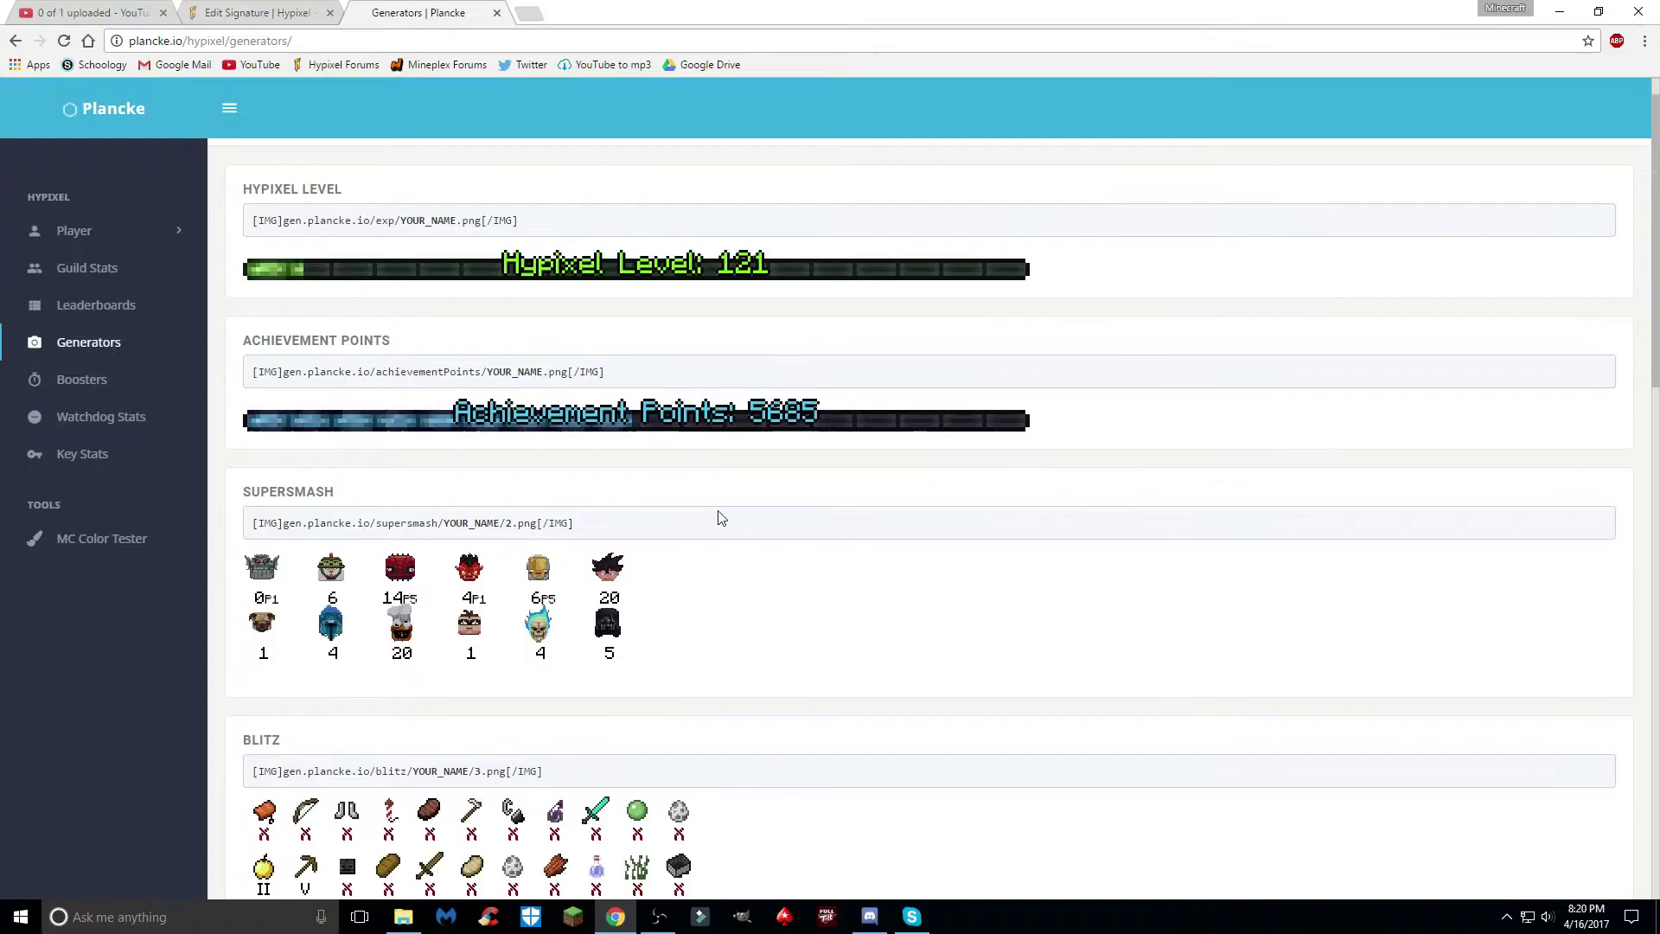
mouse_move(1658, 272)
mouse_down()
mouse_move(1659, 395)
mouse_move(1658, 227)
mouse_up()
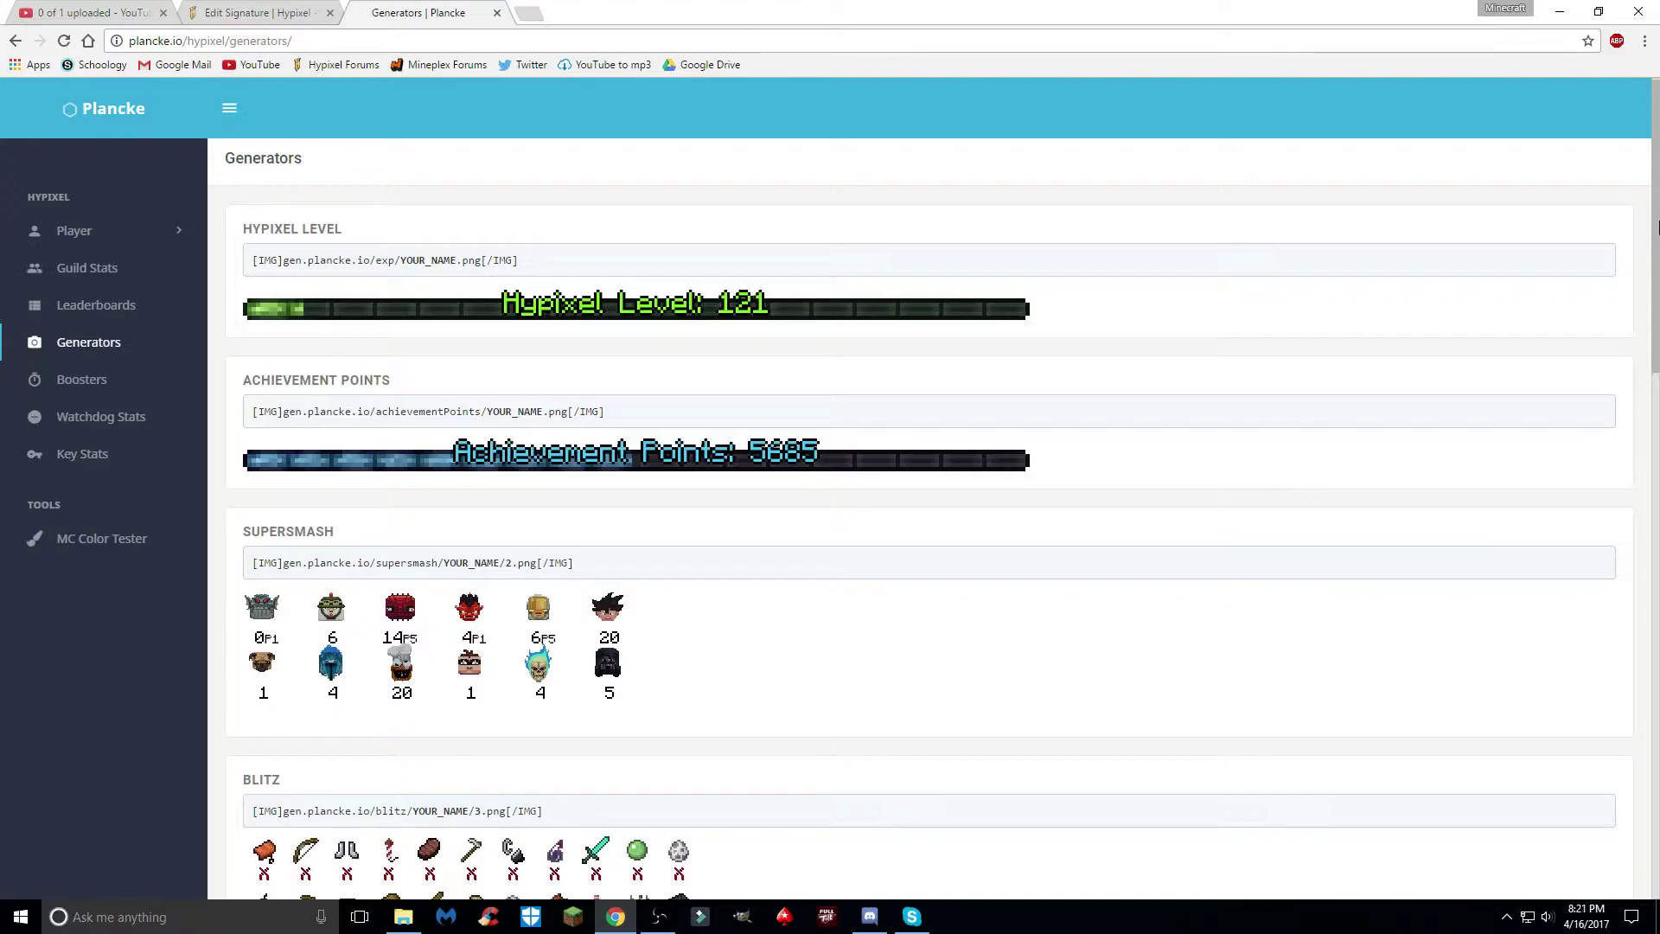
mouse_move(1658, 227)
mouse_down()
mouse_move(1638, 726)
mouse_move(1659, 224)
mouse_up()
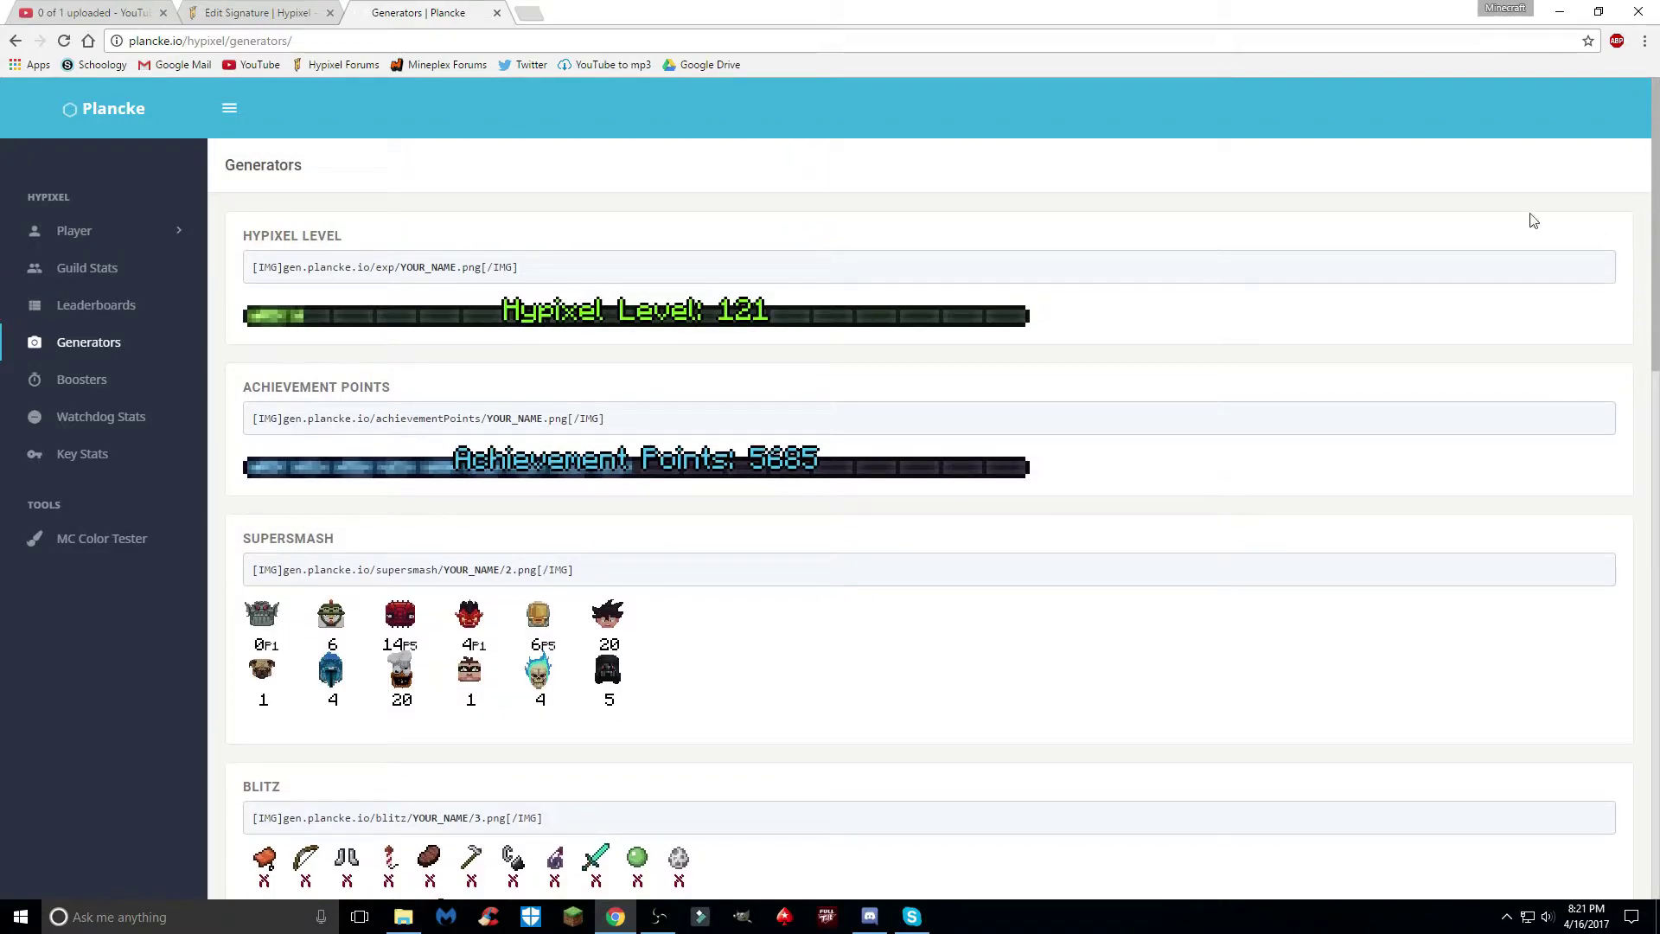
- Start an image insert in the signature and select Plancke's Hypixel Level banner URL
click(299, 10)
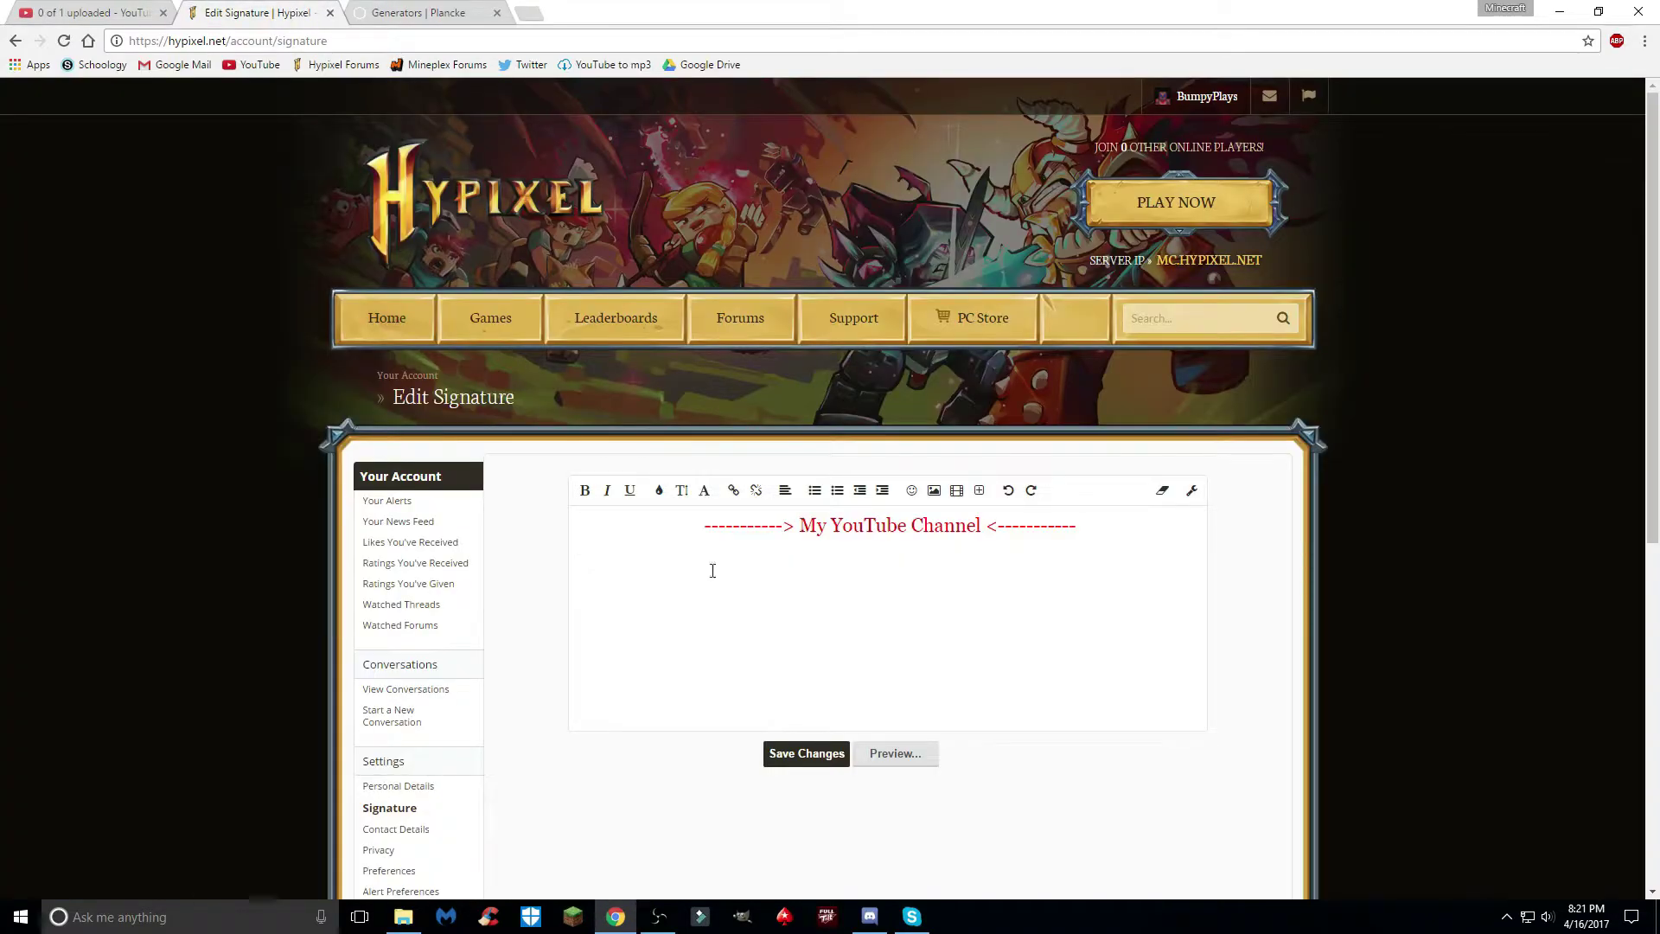
click(934, 491)
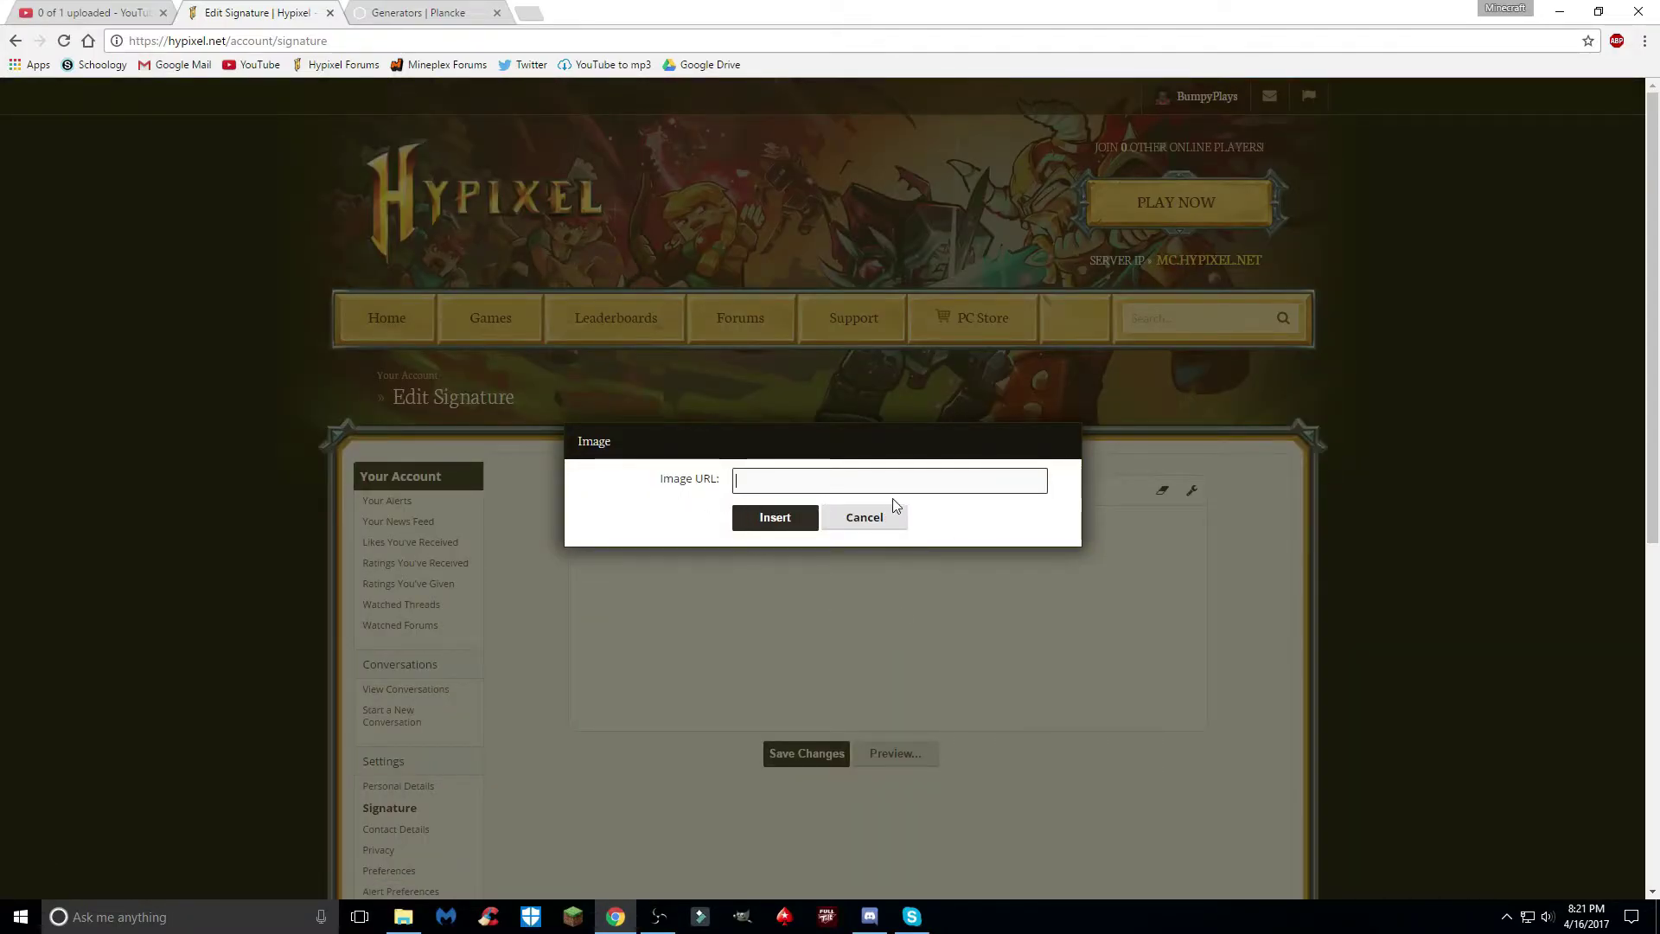
click(435, 14)
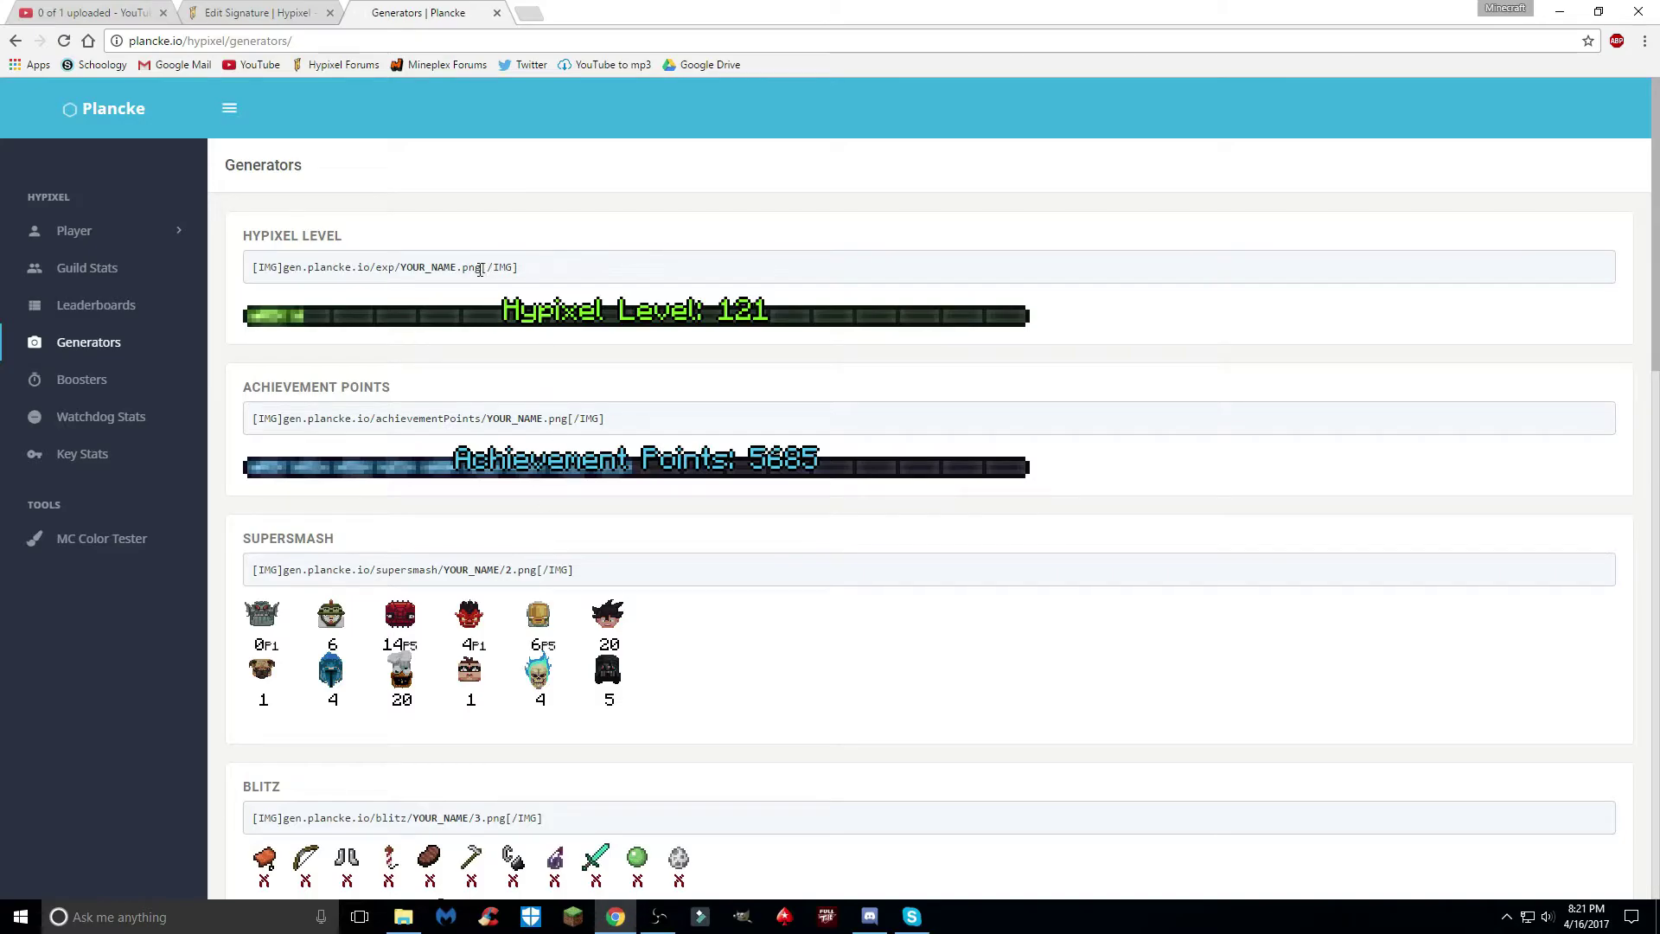
drag(482, 268, 283, 269)
key(ctrl+c)
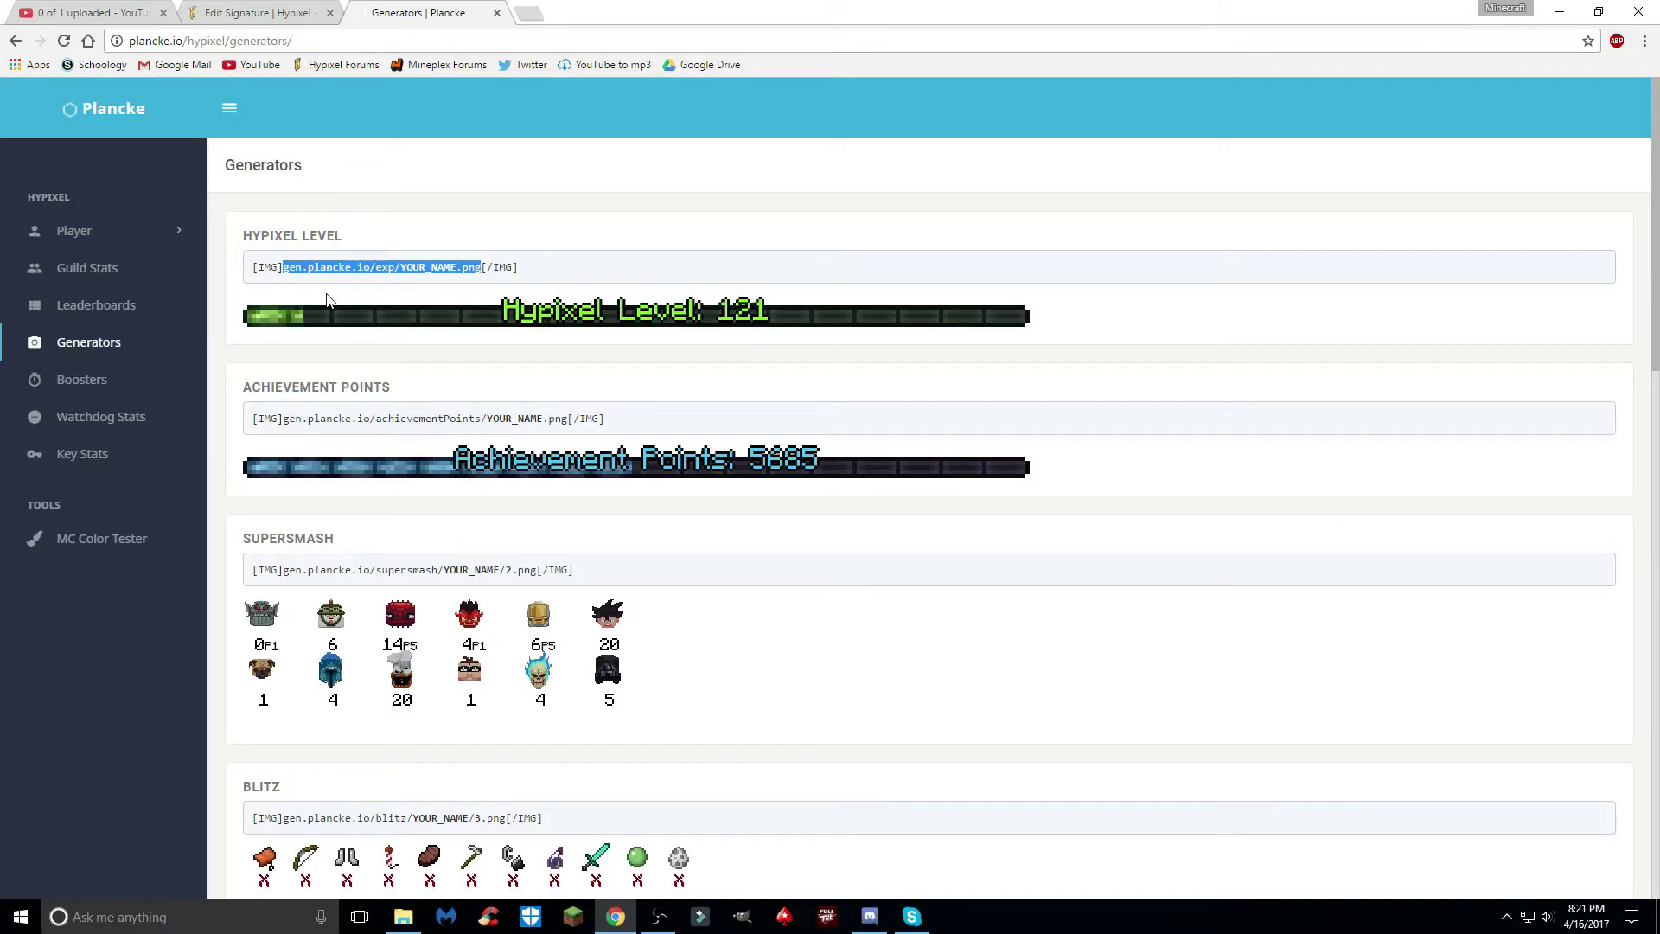
- Insert the pasted Hypixel Level banner URL, with BumpyPlays replacing YOUR_NAME
click(259, 13)
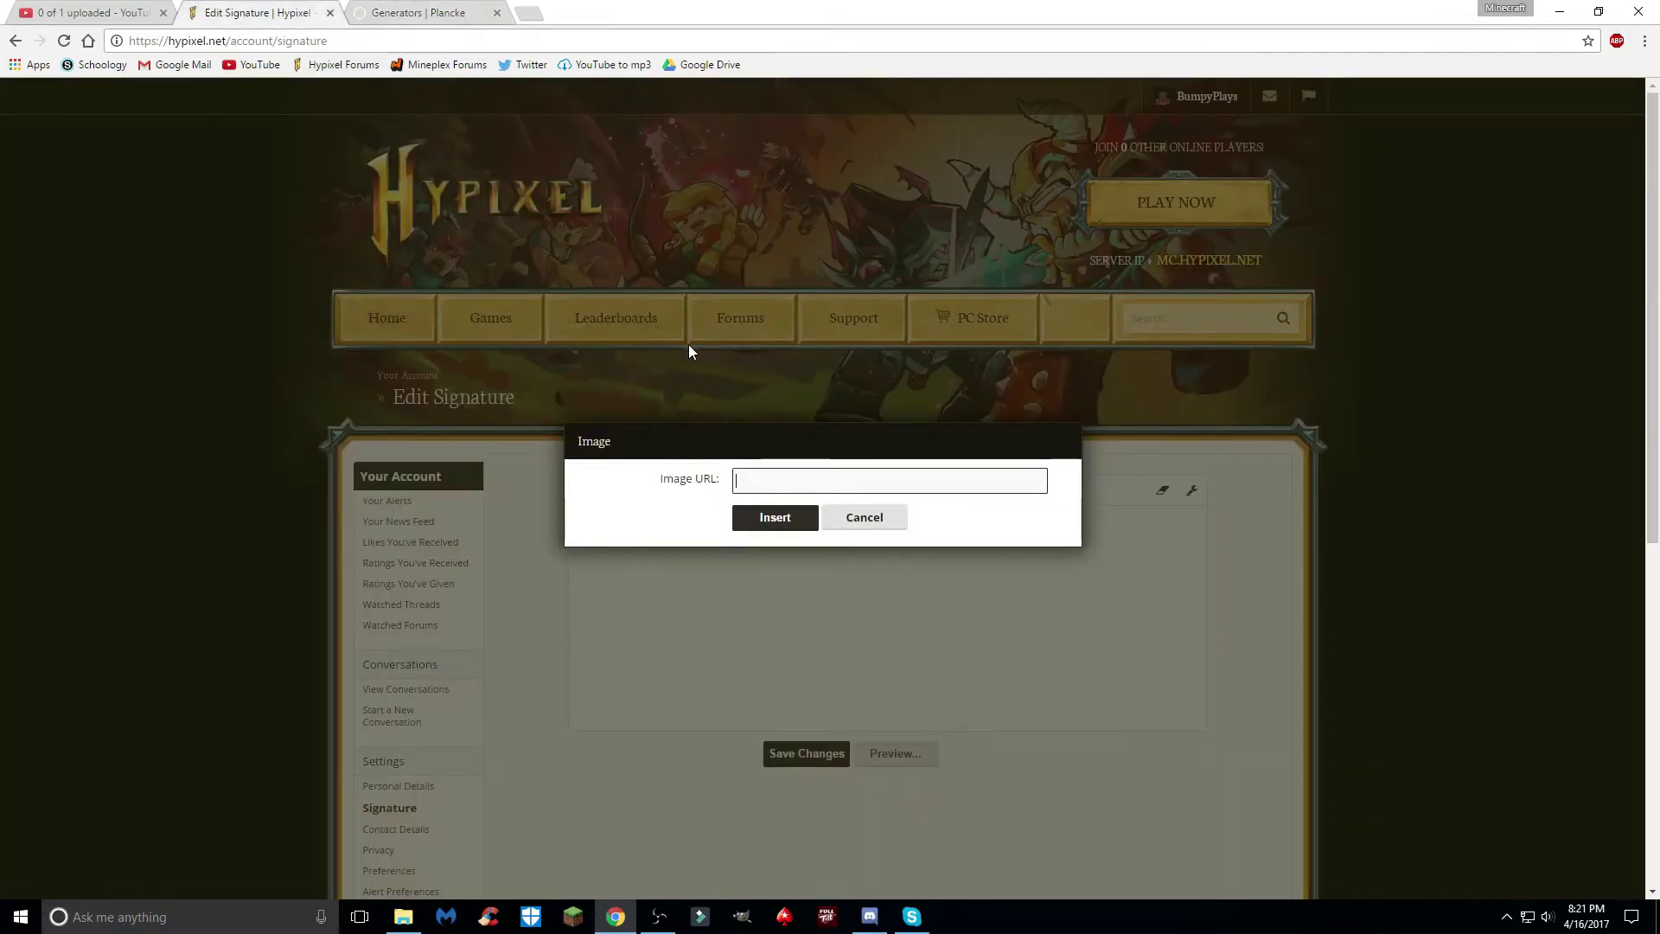
key(ctrl+v)
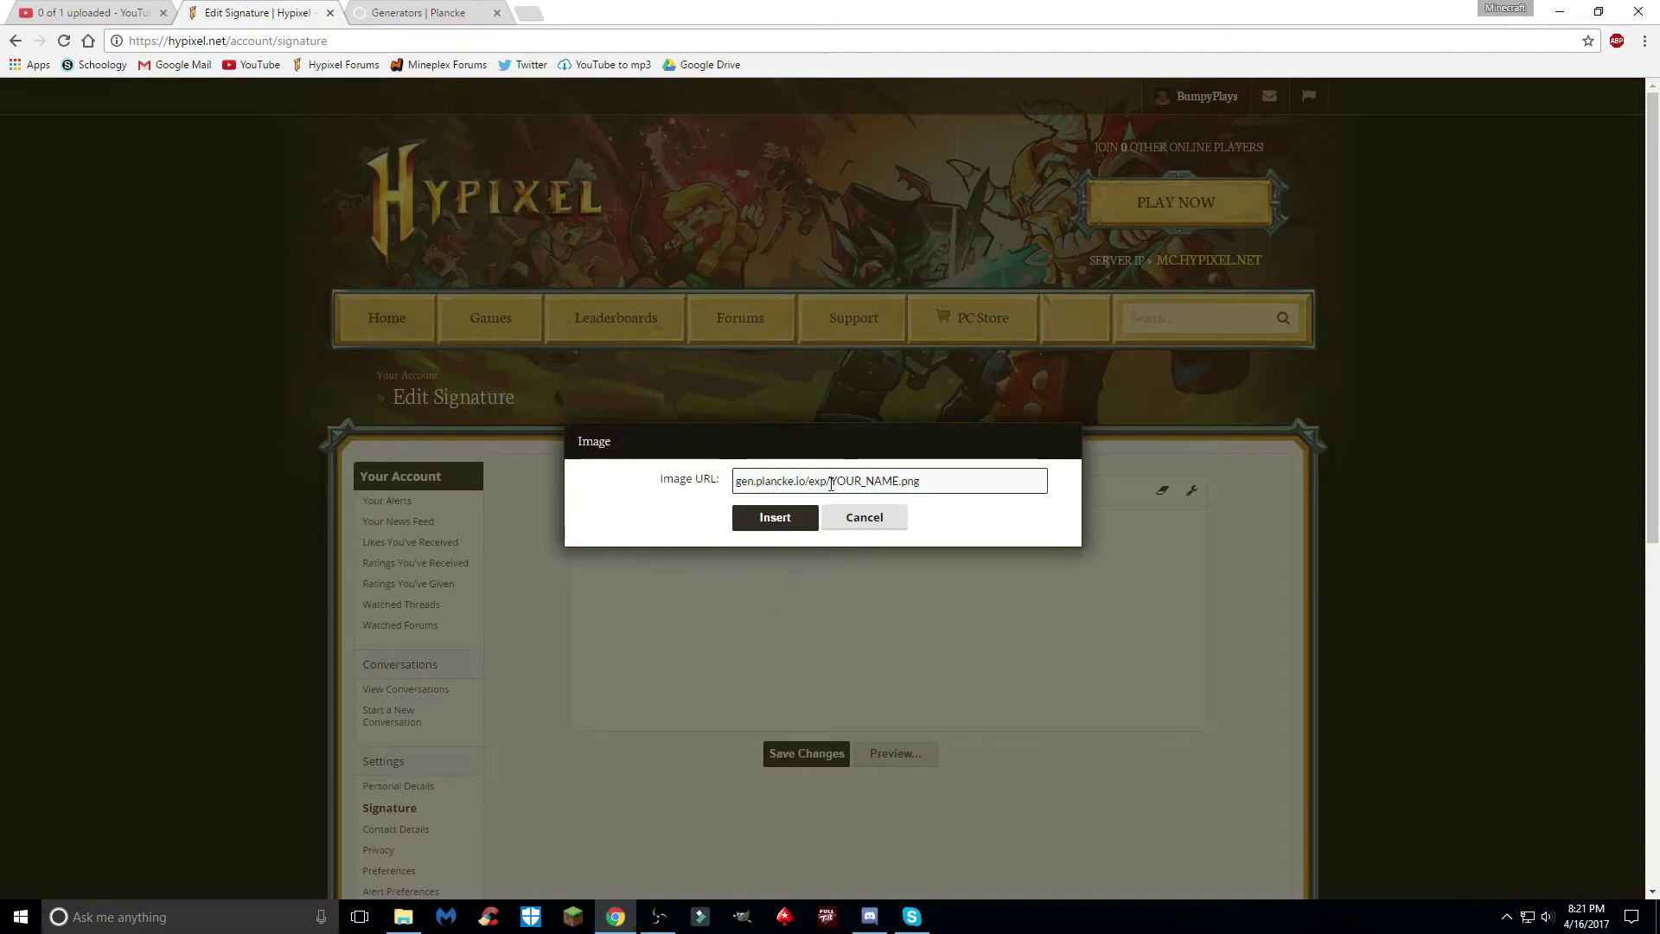
drag(831, 481, 901, 493)
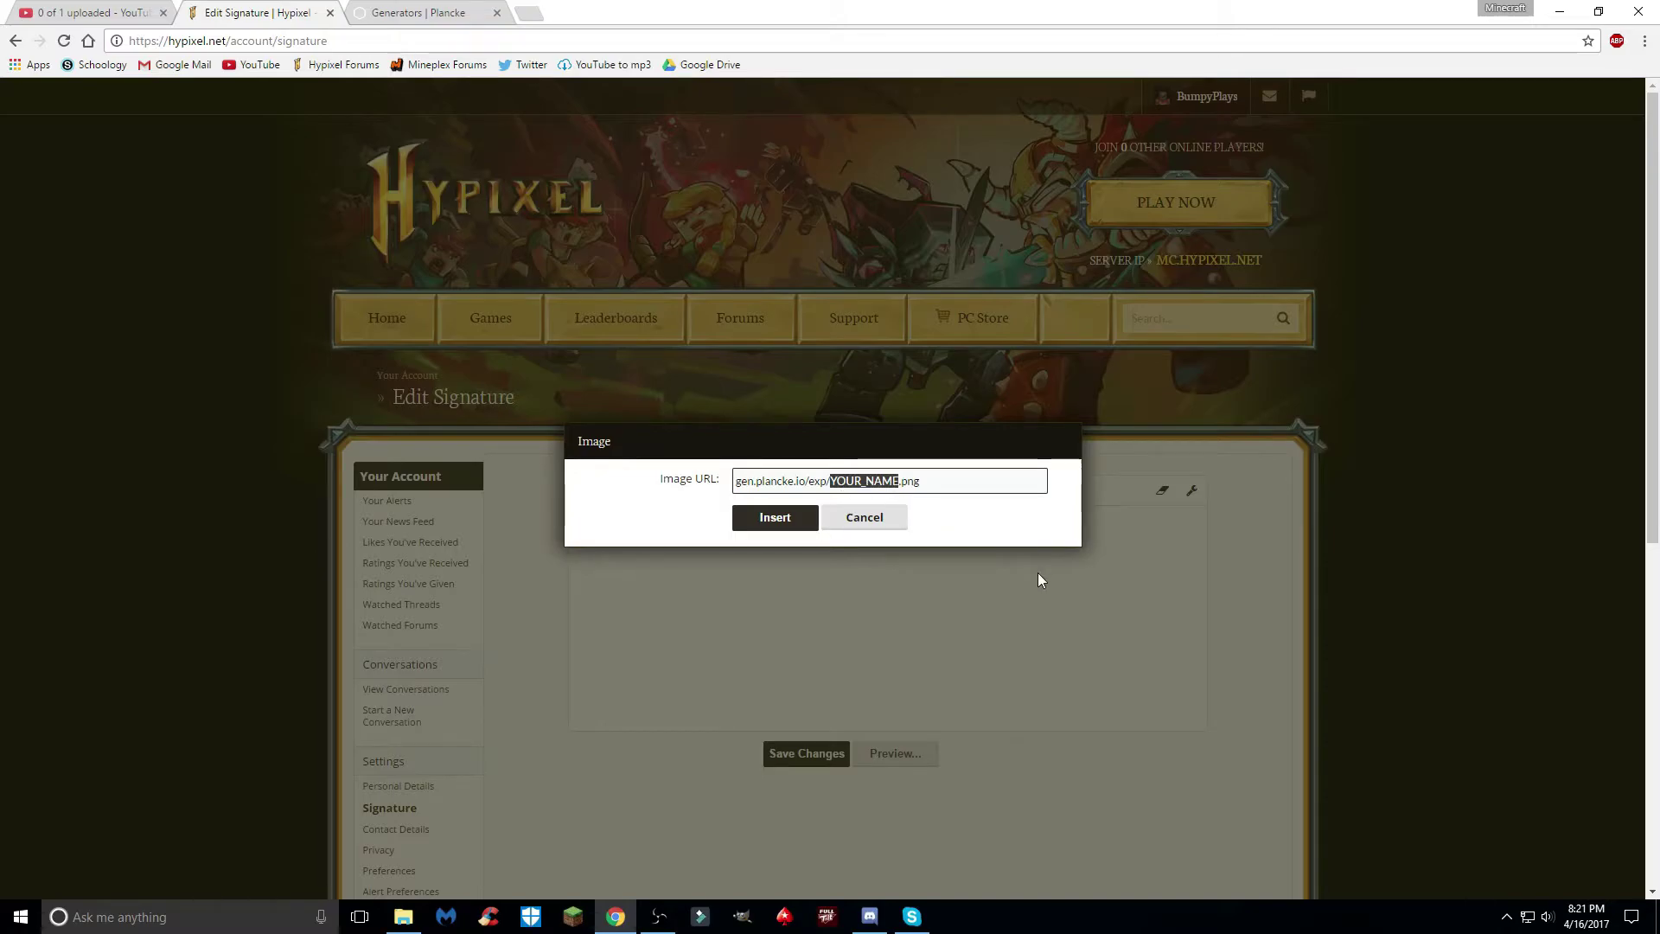
key(BackSpace)
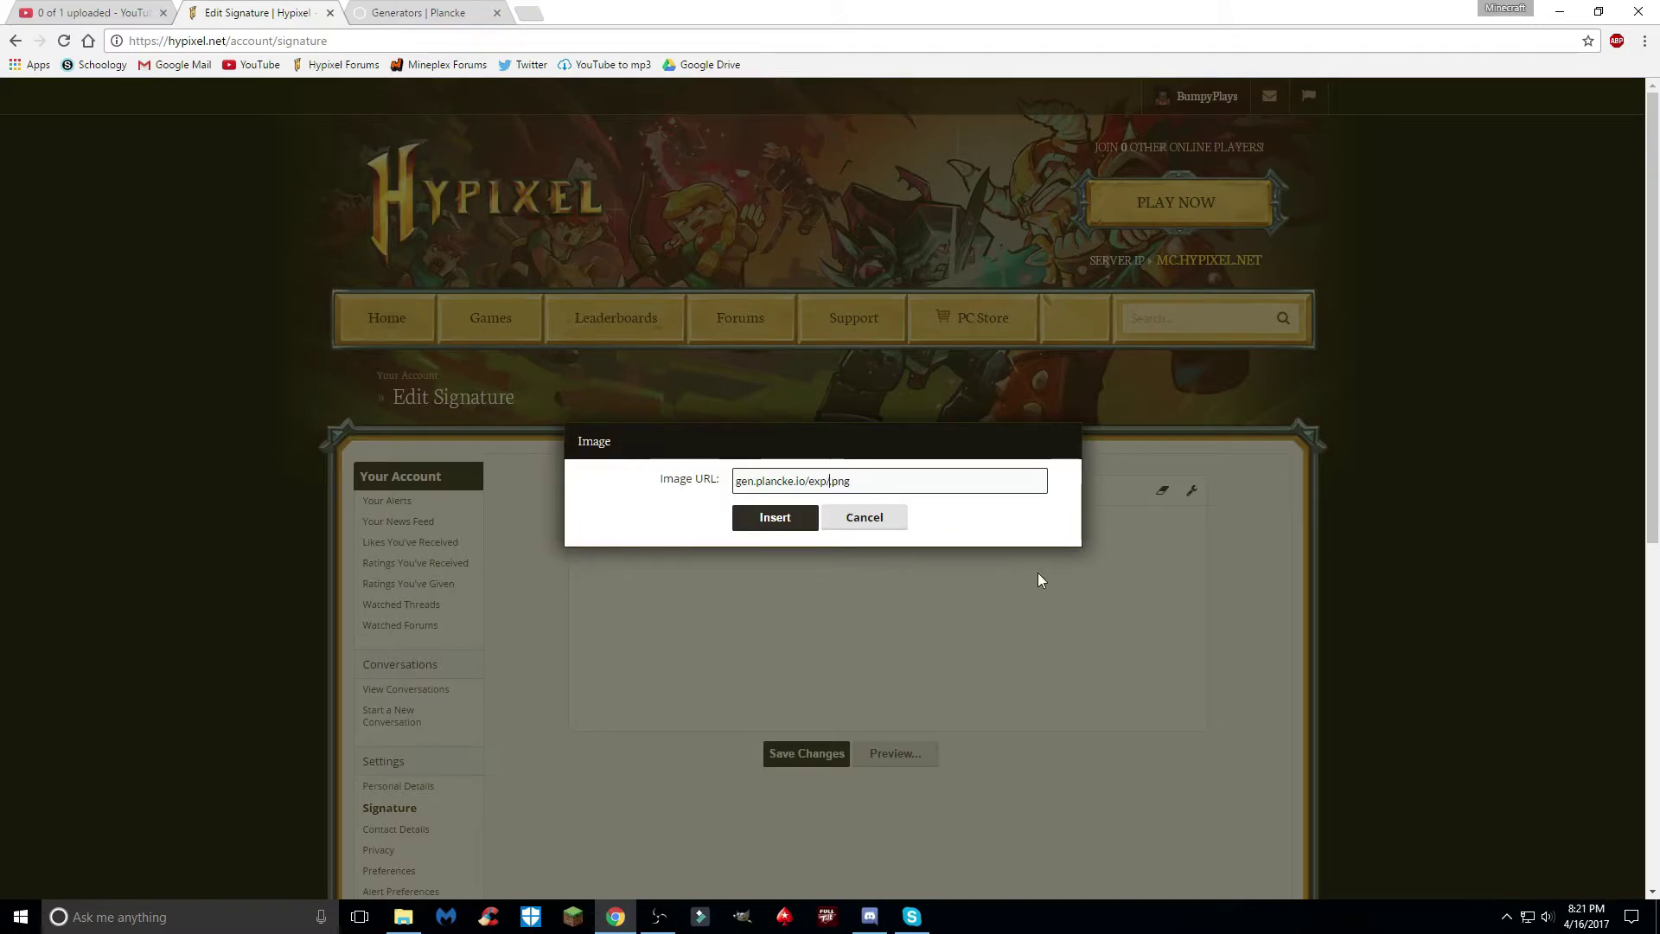
text(Bump)
text(yPlays)
click(800, 519)
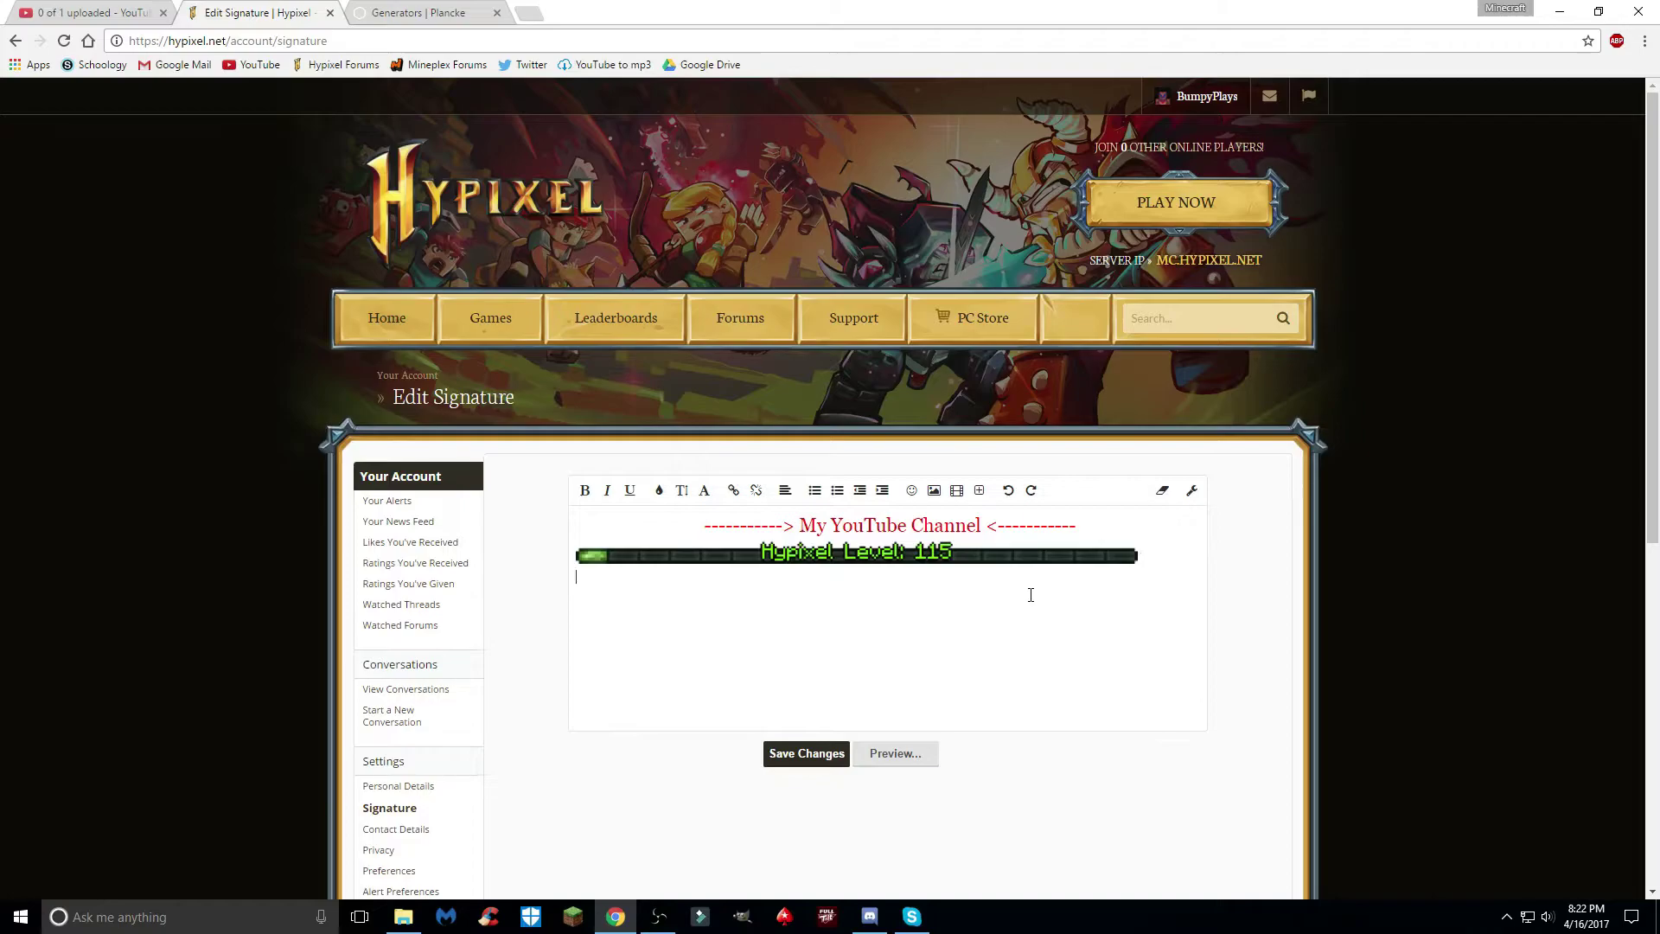
- Select the Achievement Points banner URL on Plancke's generators page
click(417, 14)
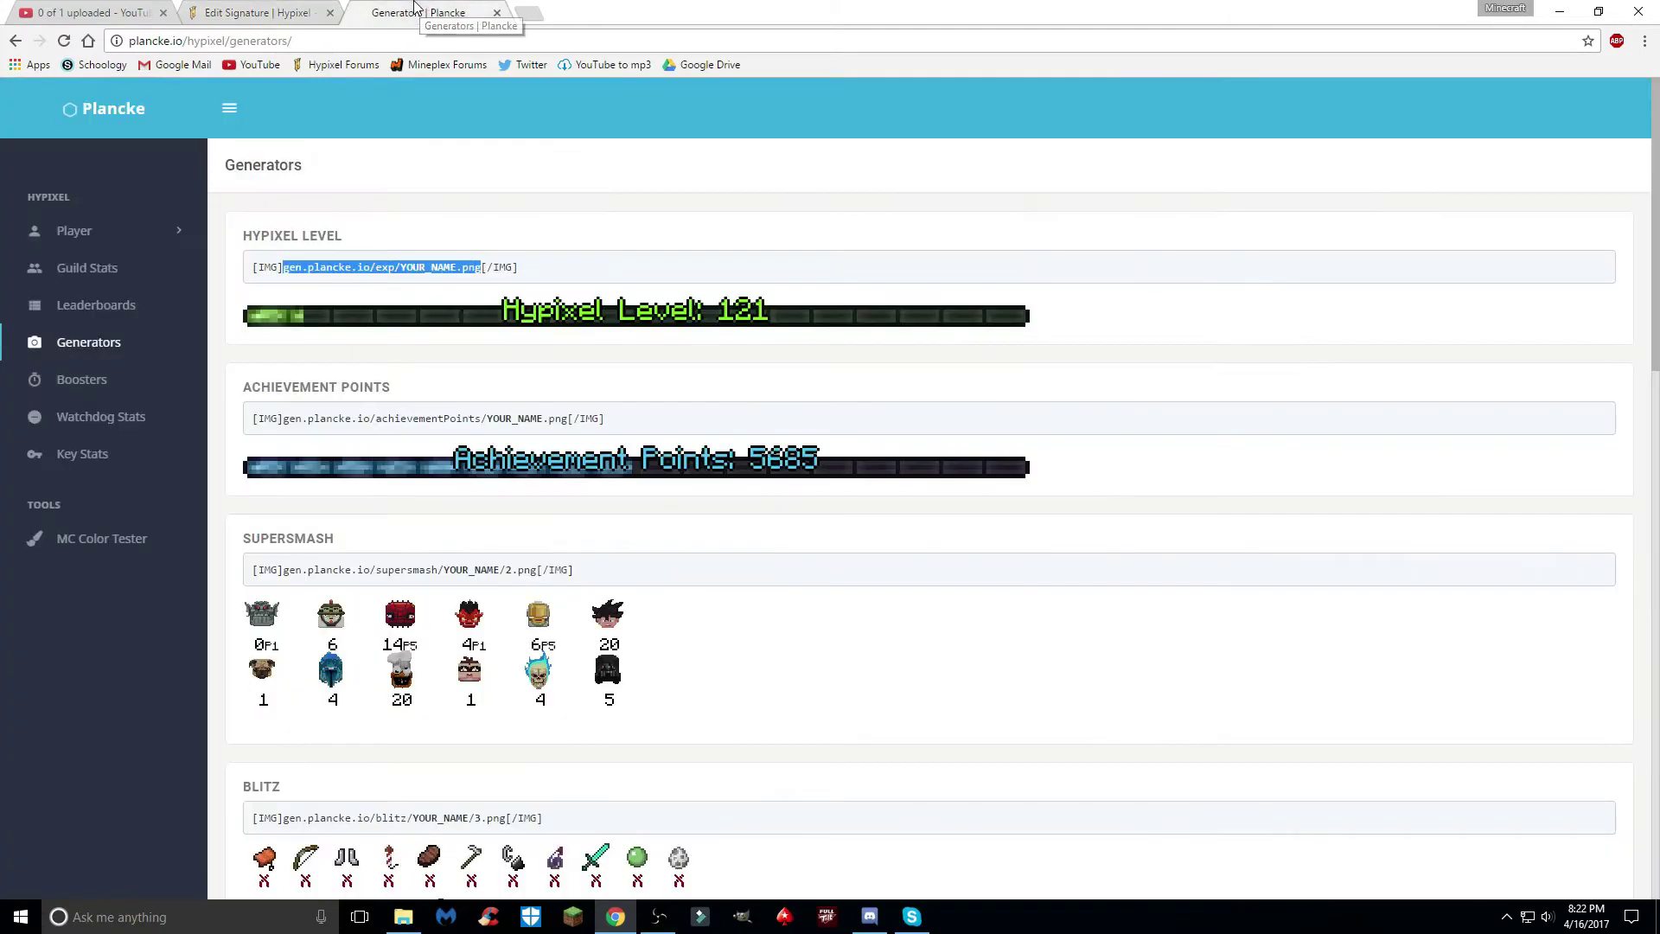
click(565, 418)
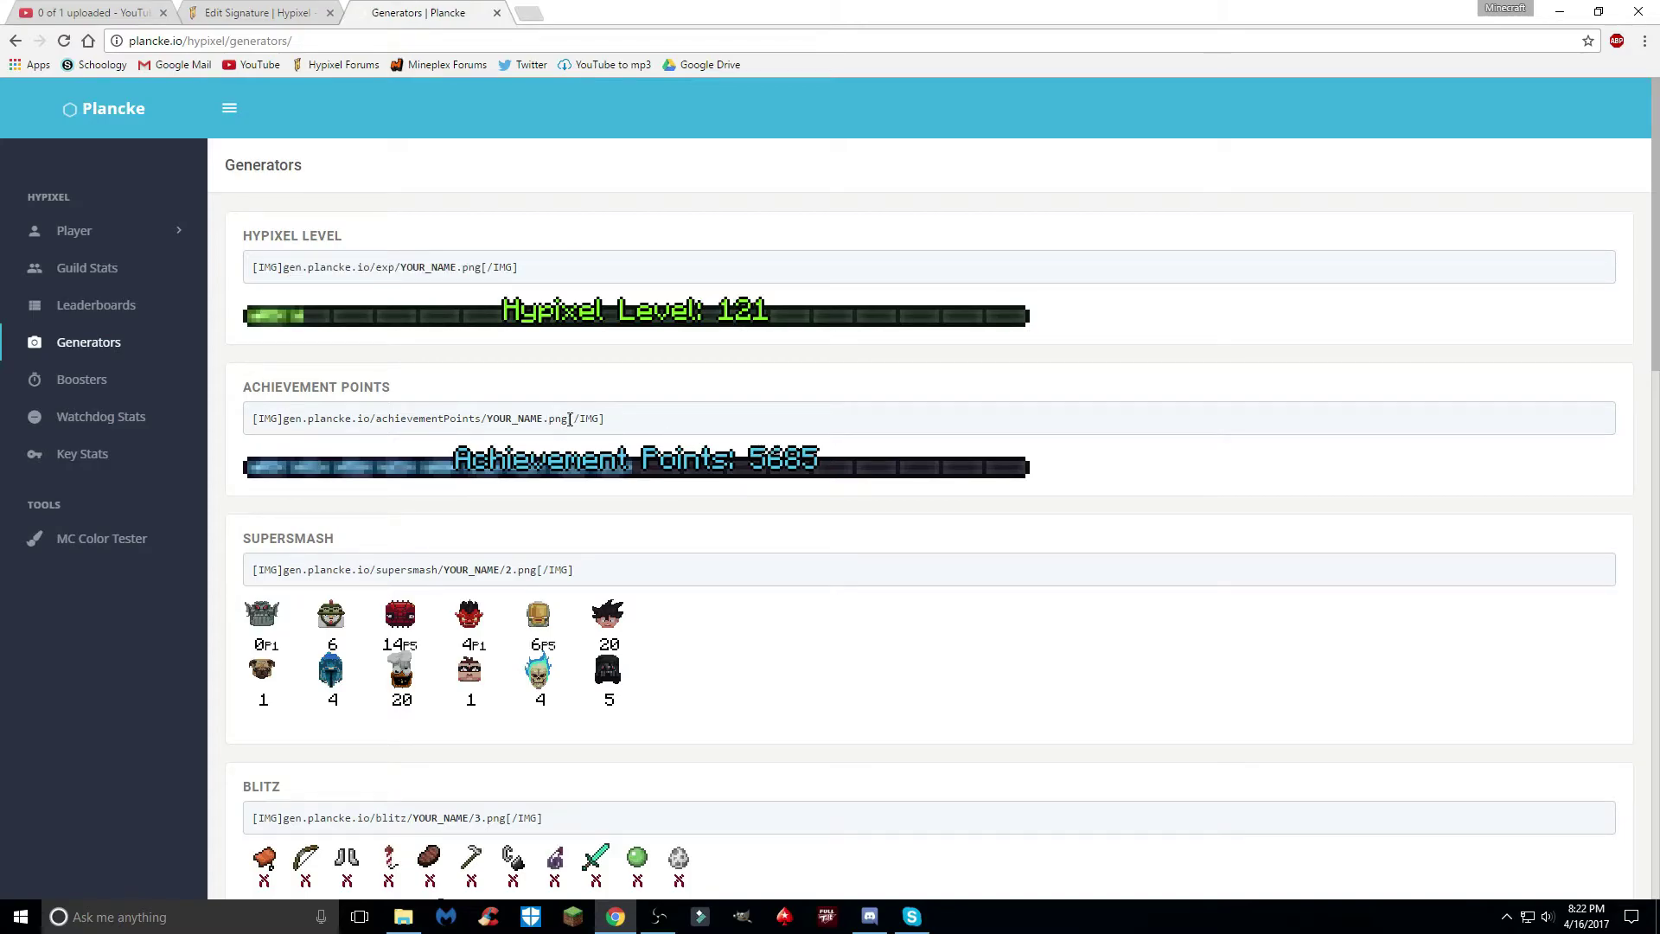
mouse_move(568, 420)
mouse_down()
mouse_move(284, 437)
mouse_move(284, 421)
mouse_up()
key(ctrl+c)
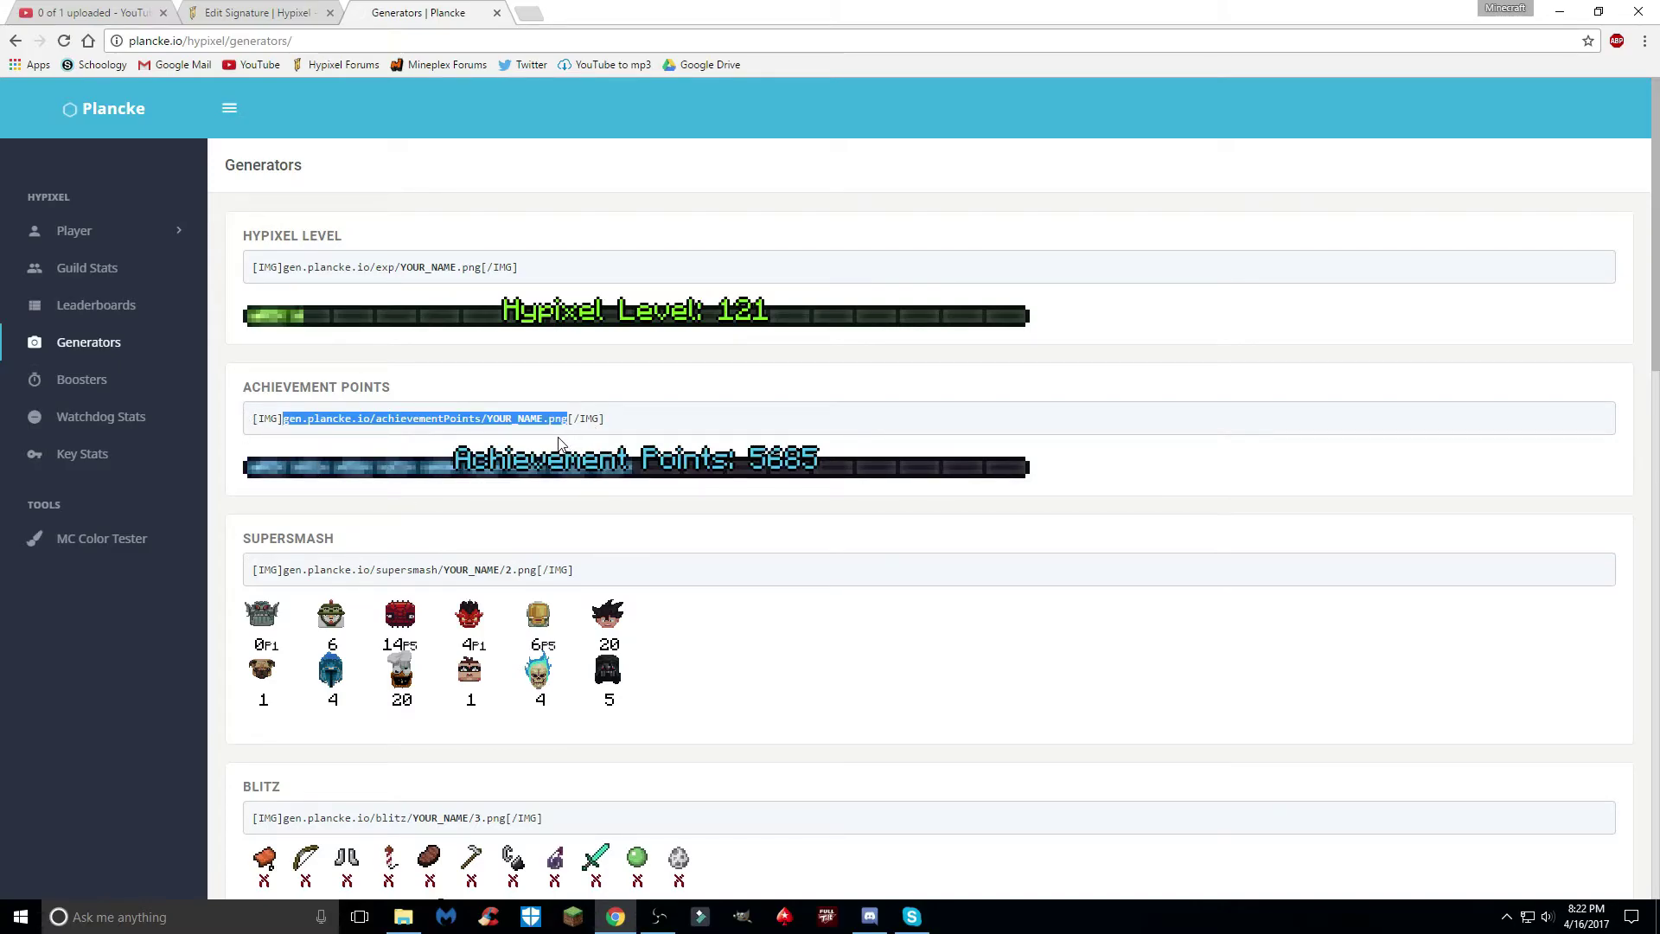
- Insert the Achievement Points banner image, with YOUR_NAME replaced, below the level banner
key(ctrl+shift+Tab)
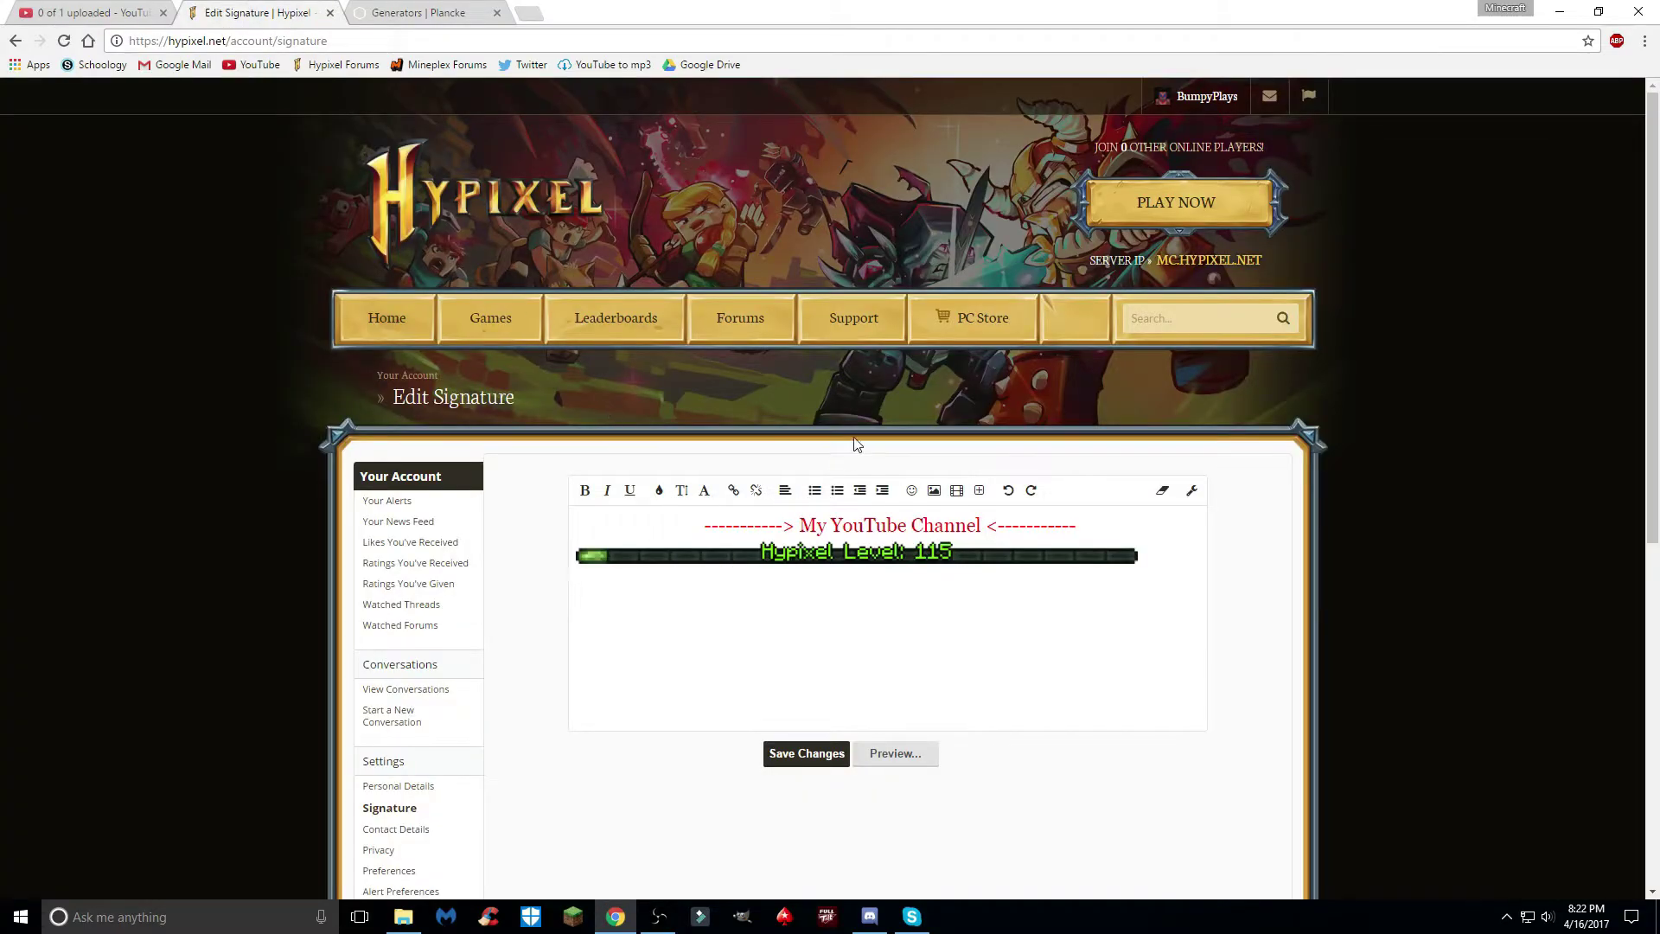
click(934, 492)
key(ctrl+v)
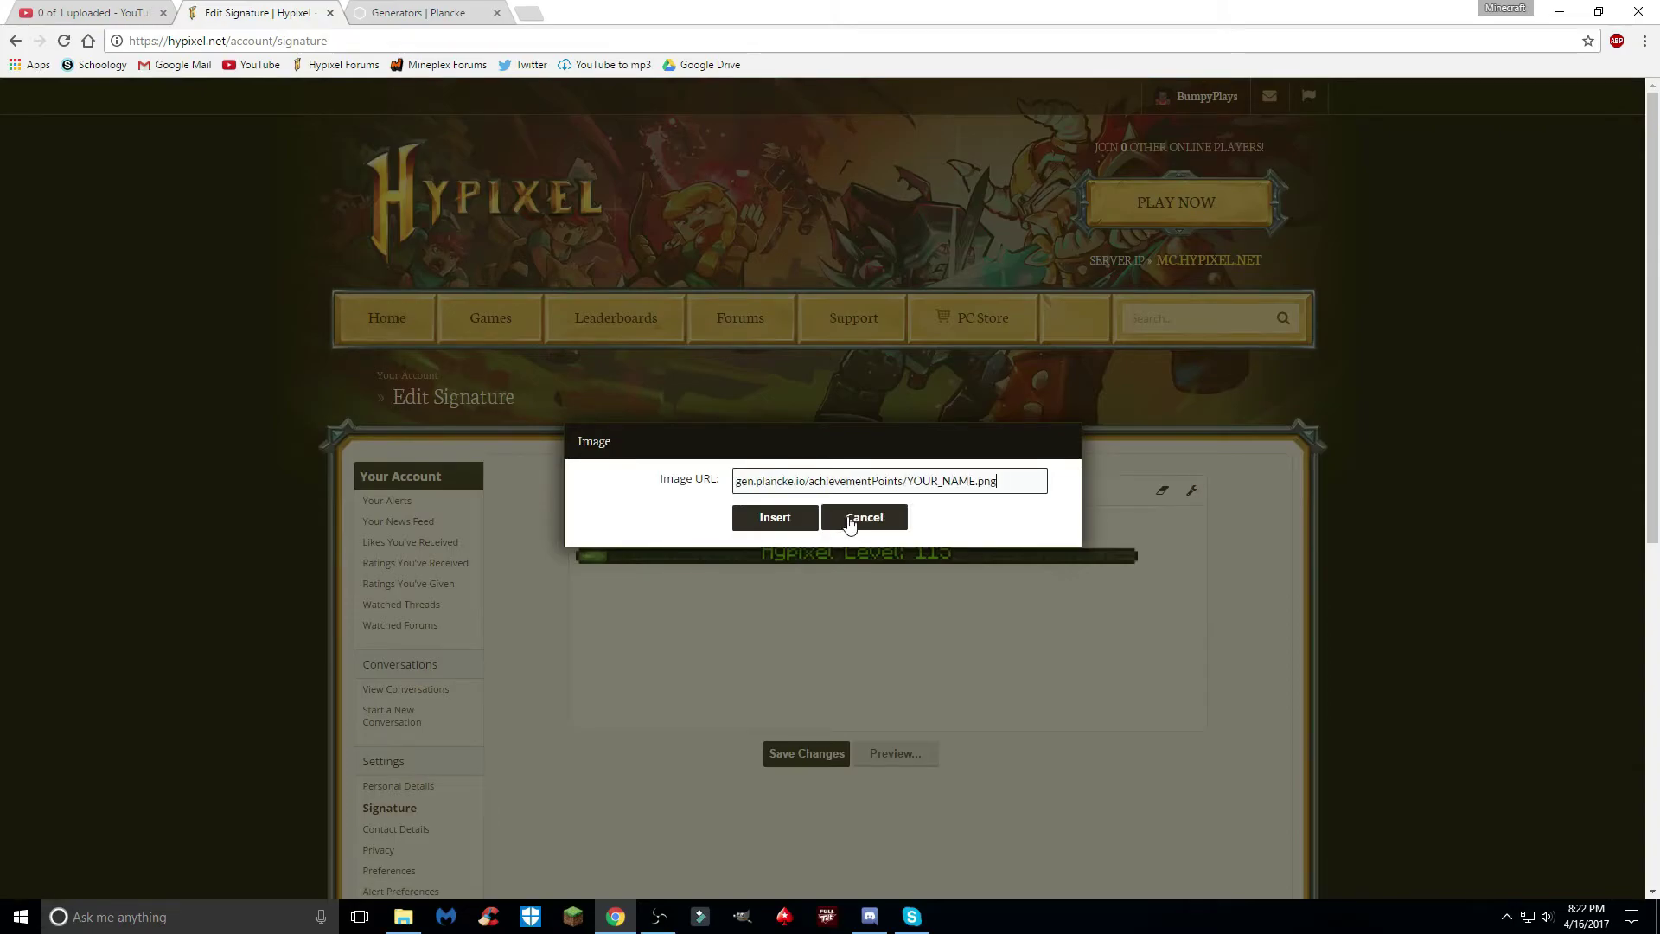
drag(906, 483, 974, 498)
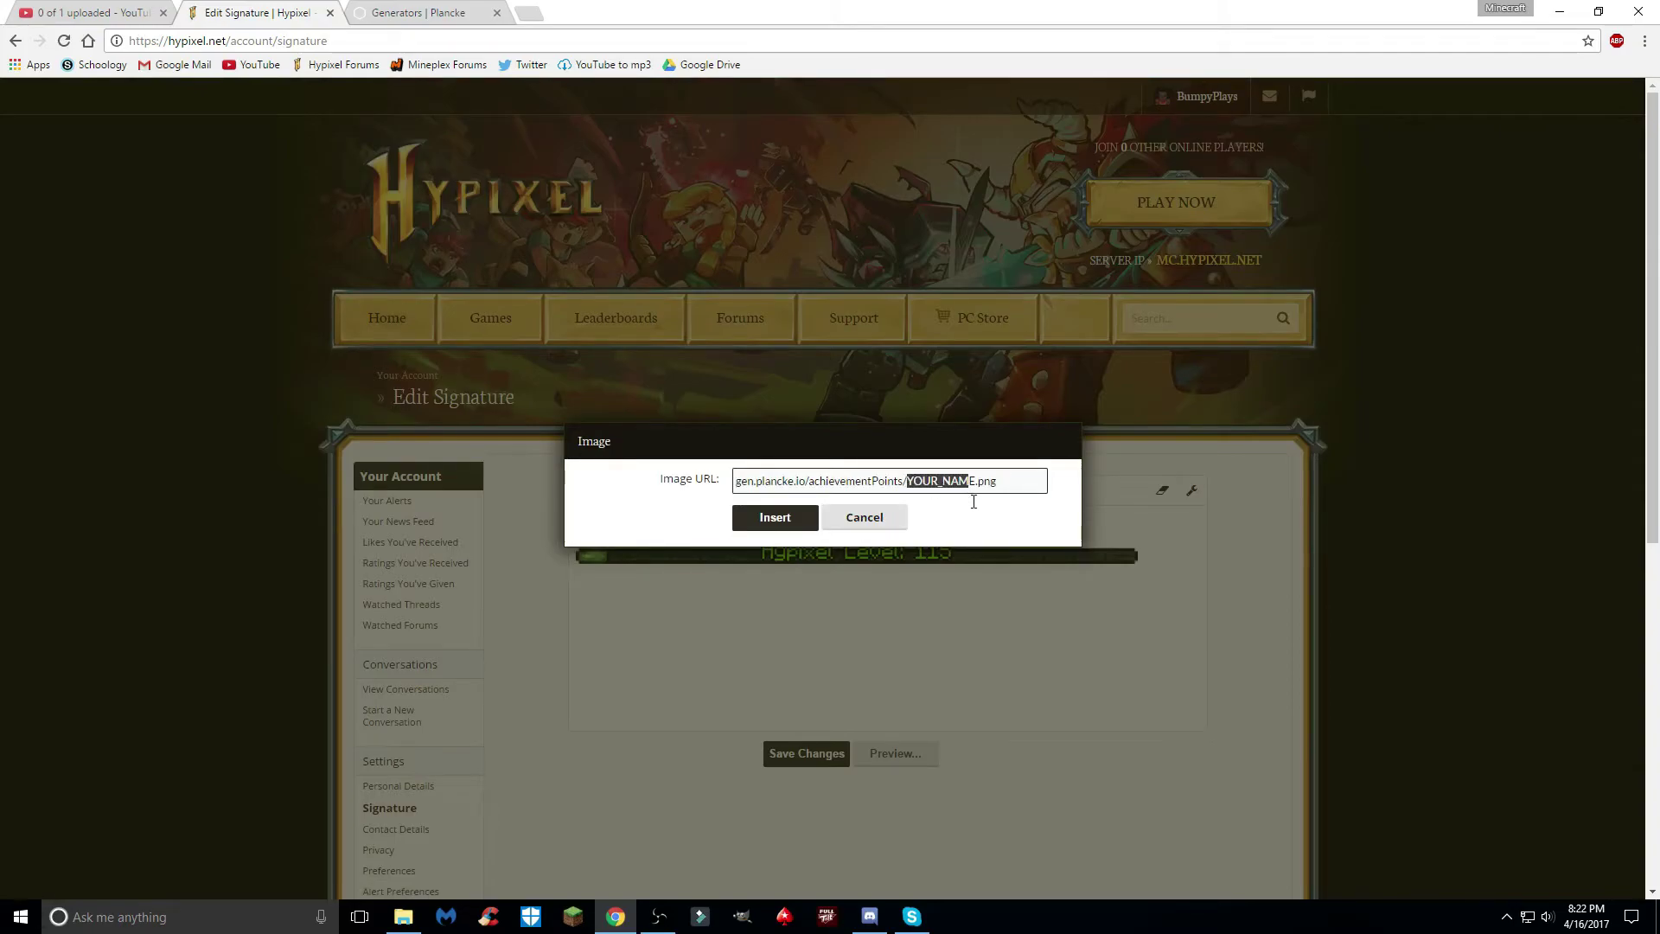
text(B)
text(umpyPlays)
click(778, 518)
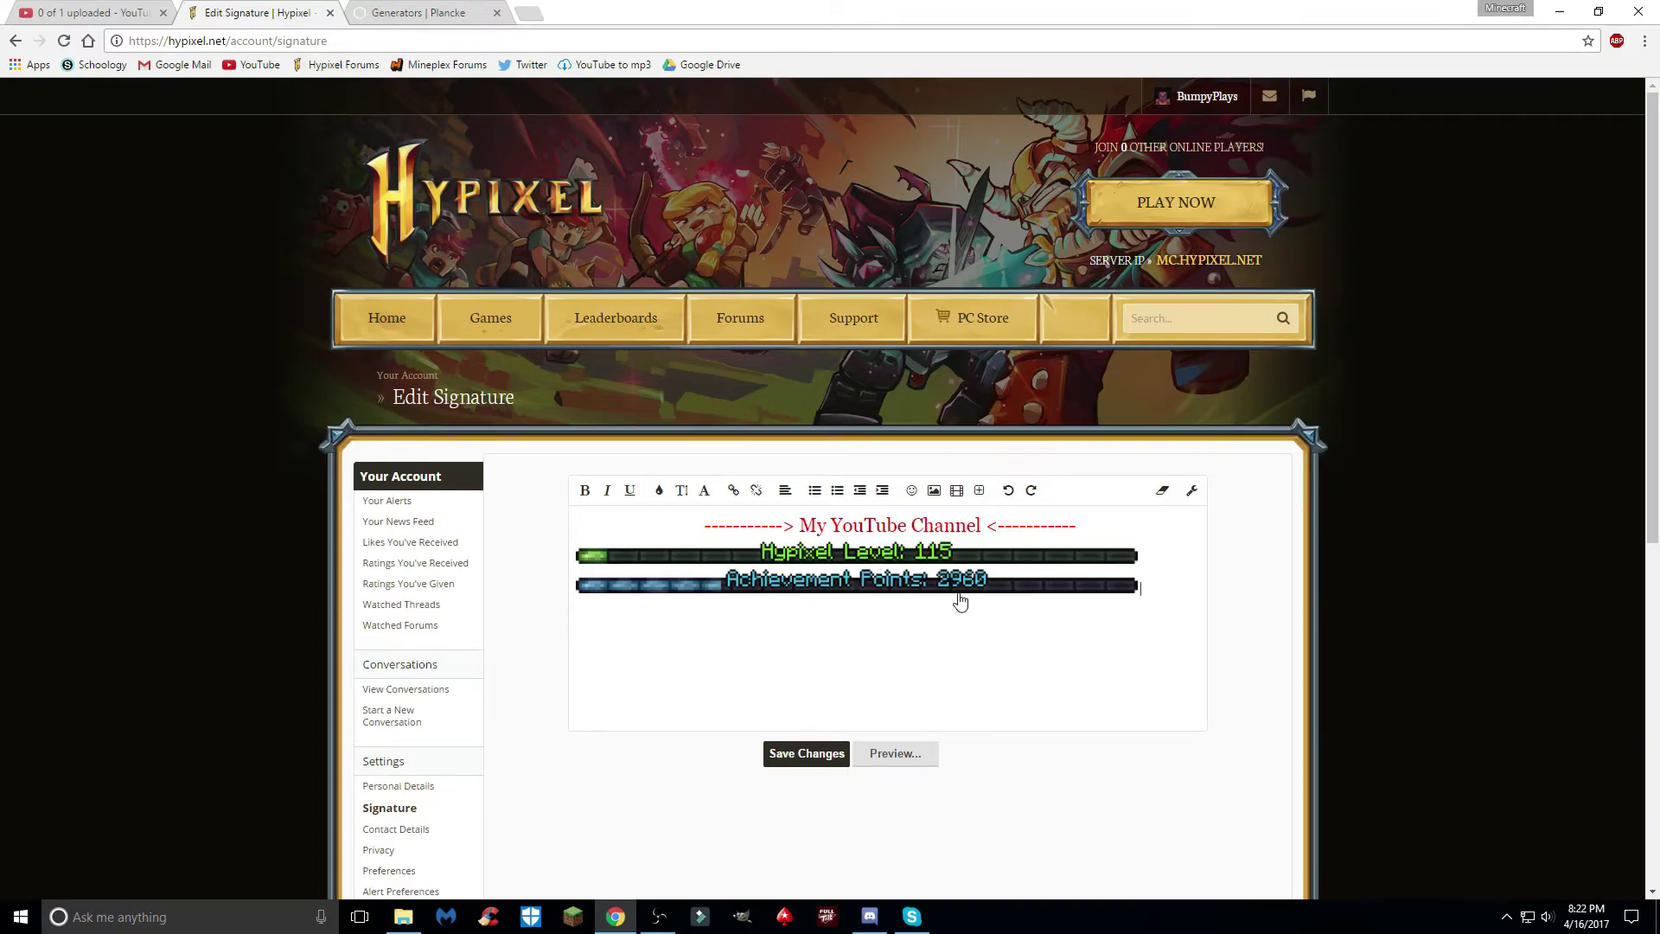
click(442, 13)
drag(1655, 323, 1655, 413)
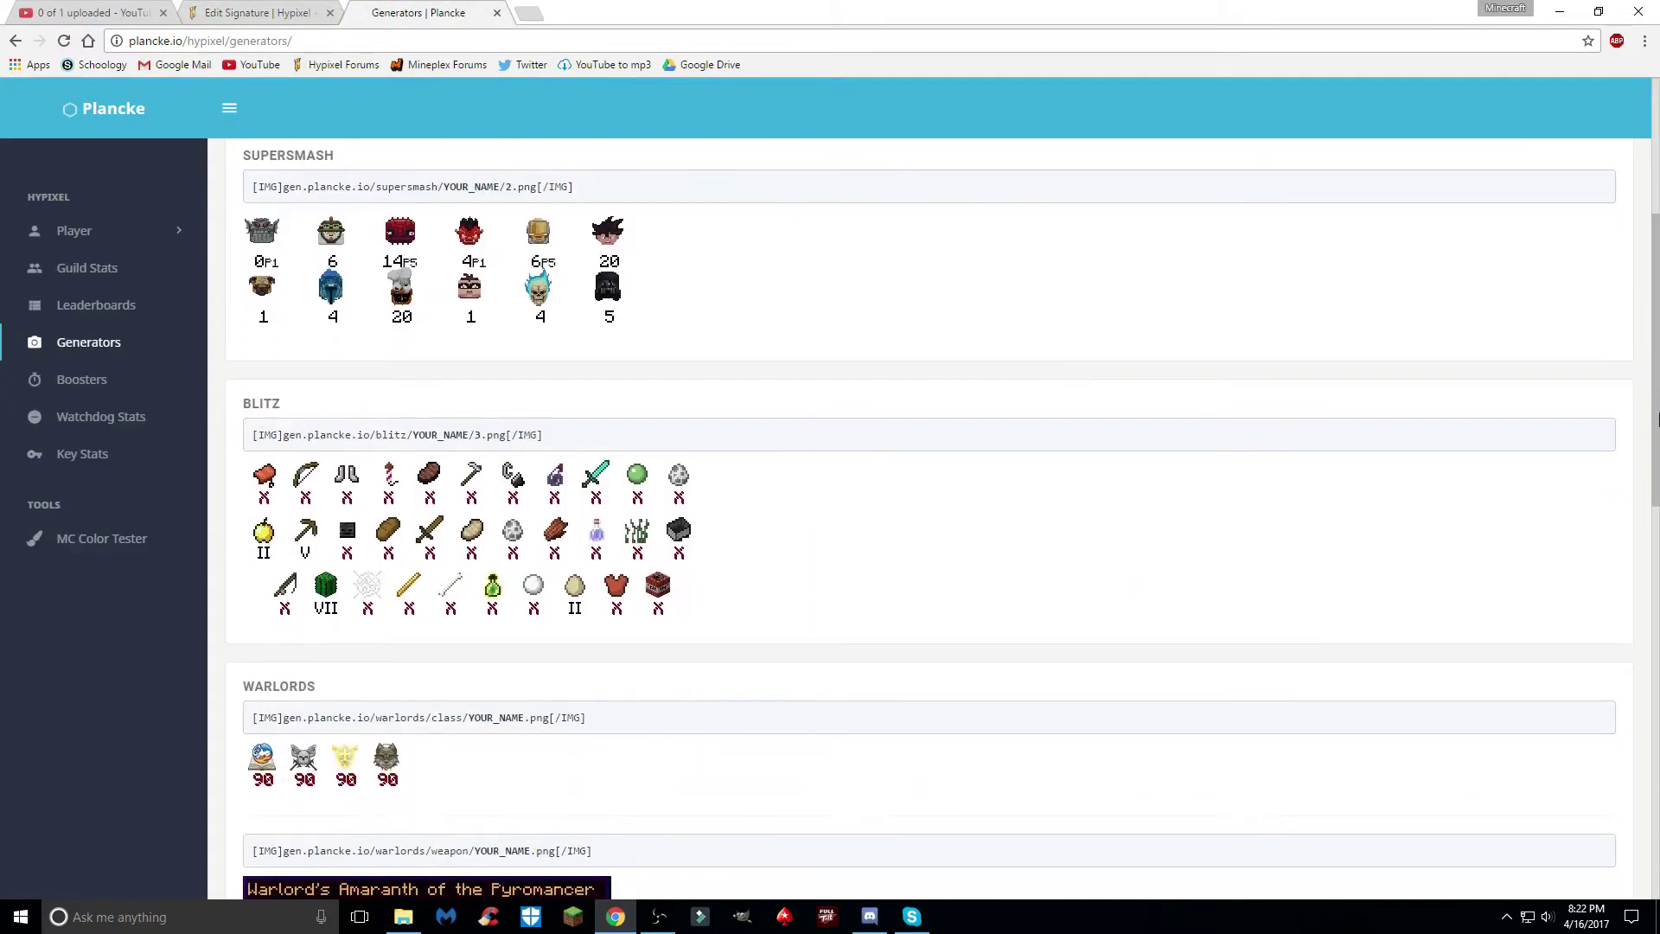
scroll(1656, 414, up, 3)
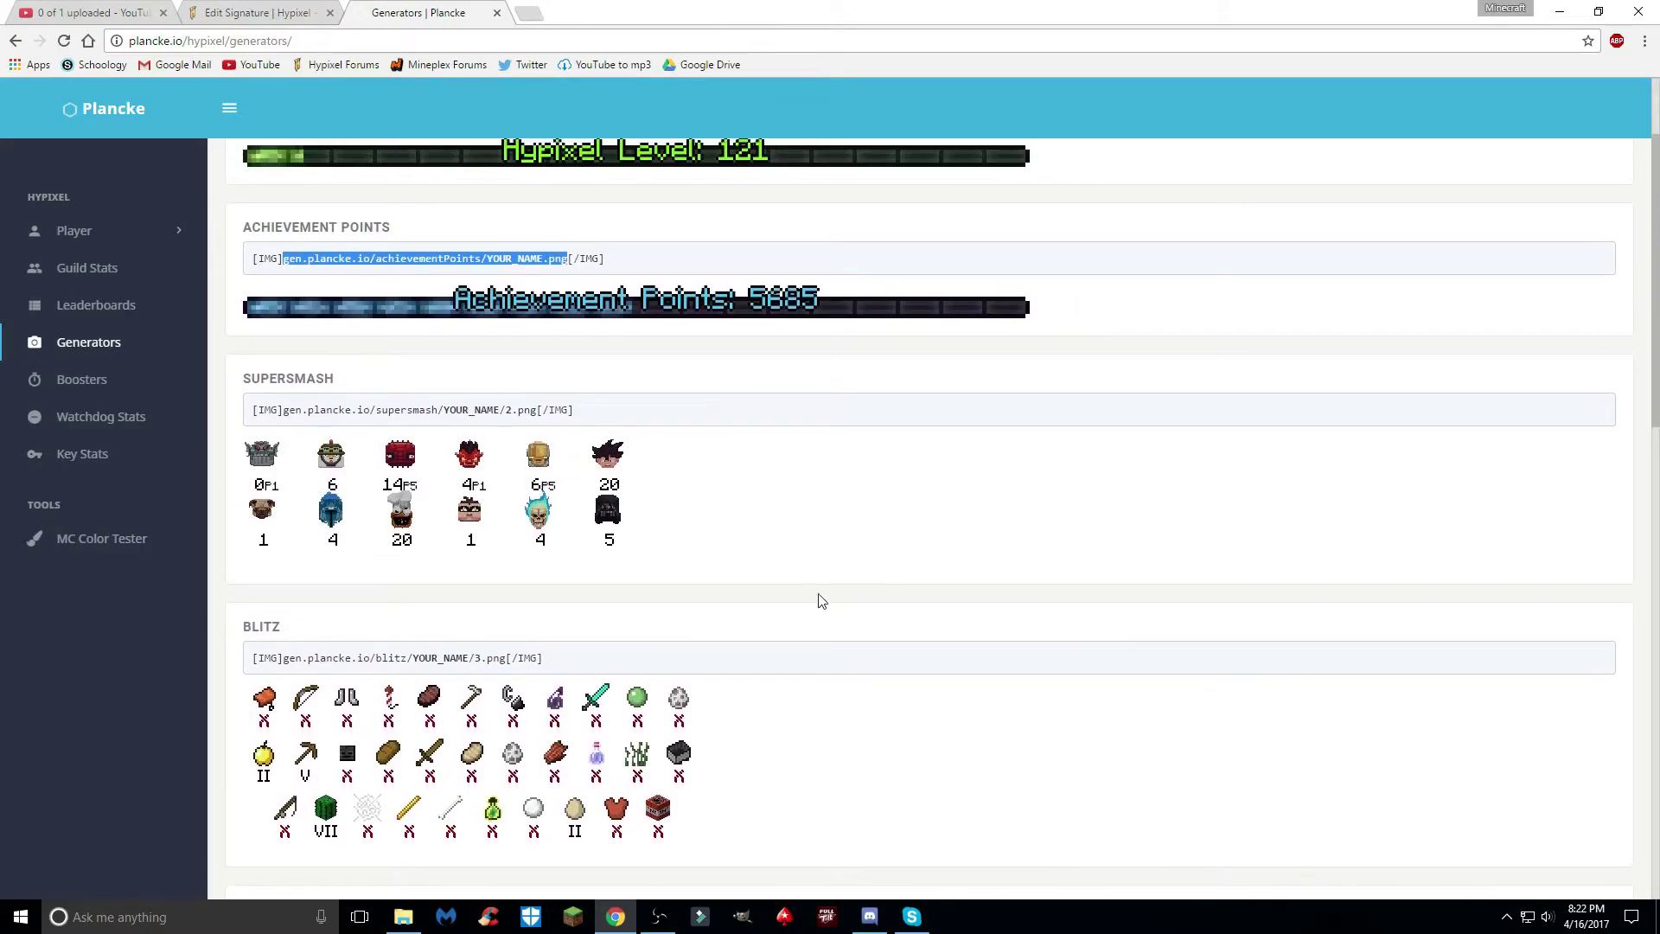
scroll(1645, 325, down, 1)
drag(1659, 335, 1657, 361)
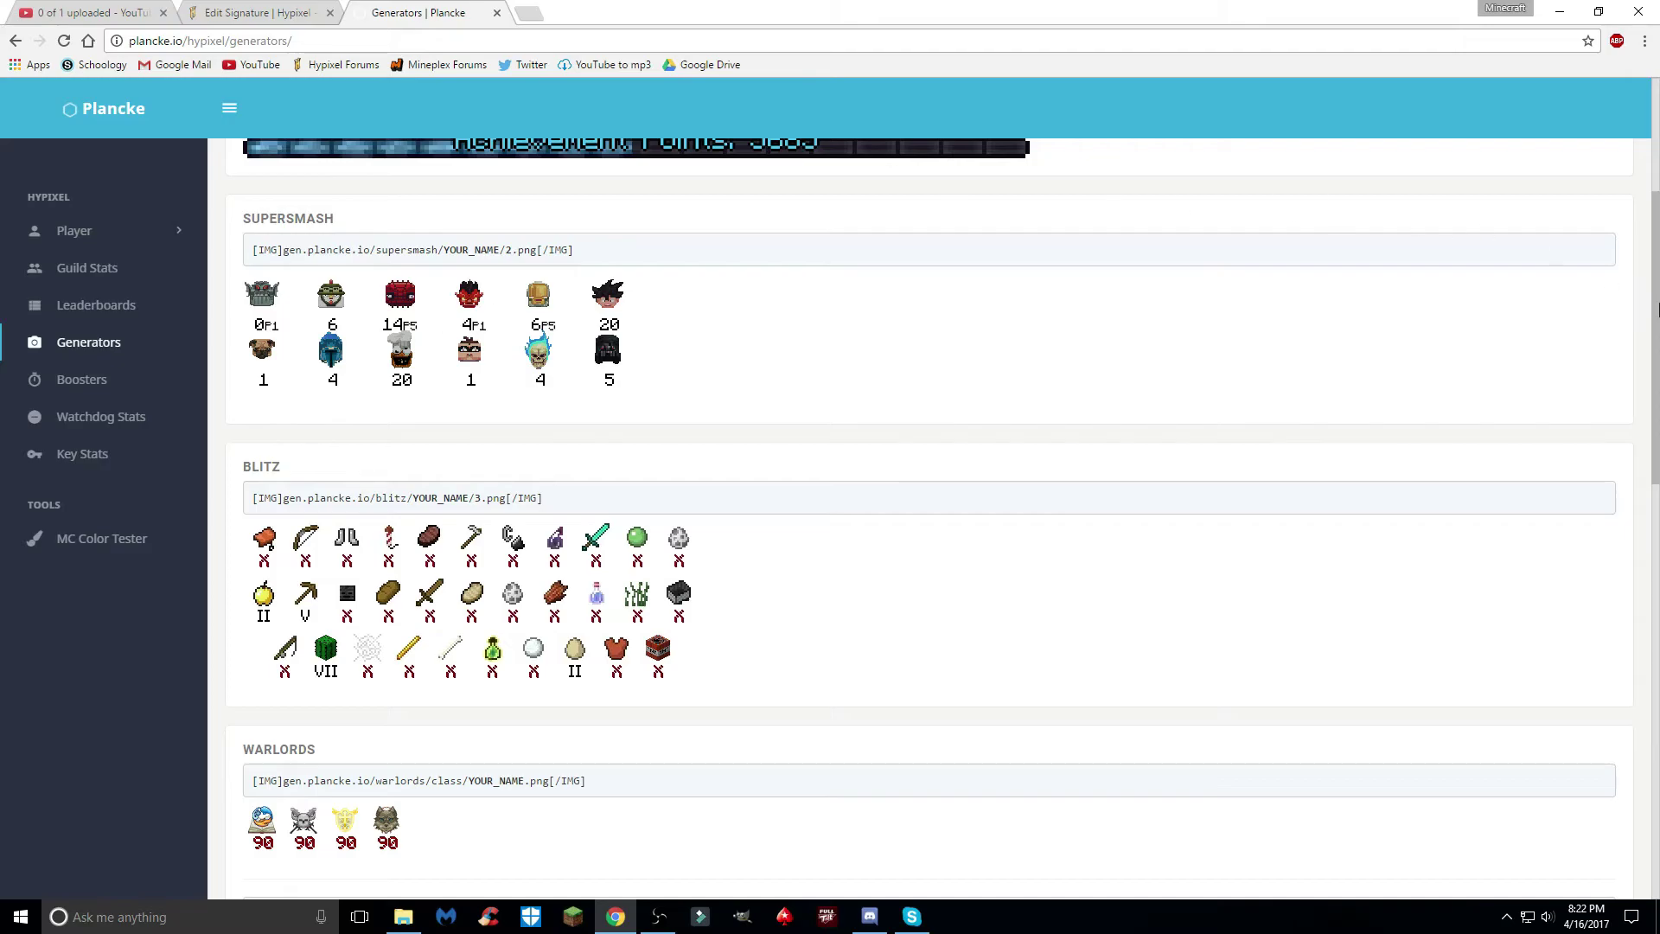
scroll(434, 322, down, 2)
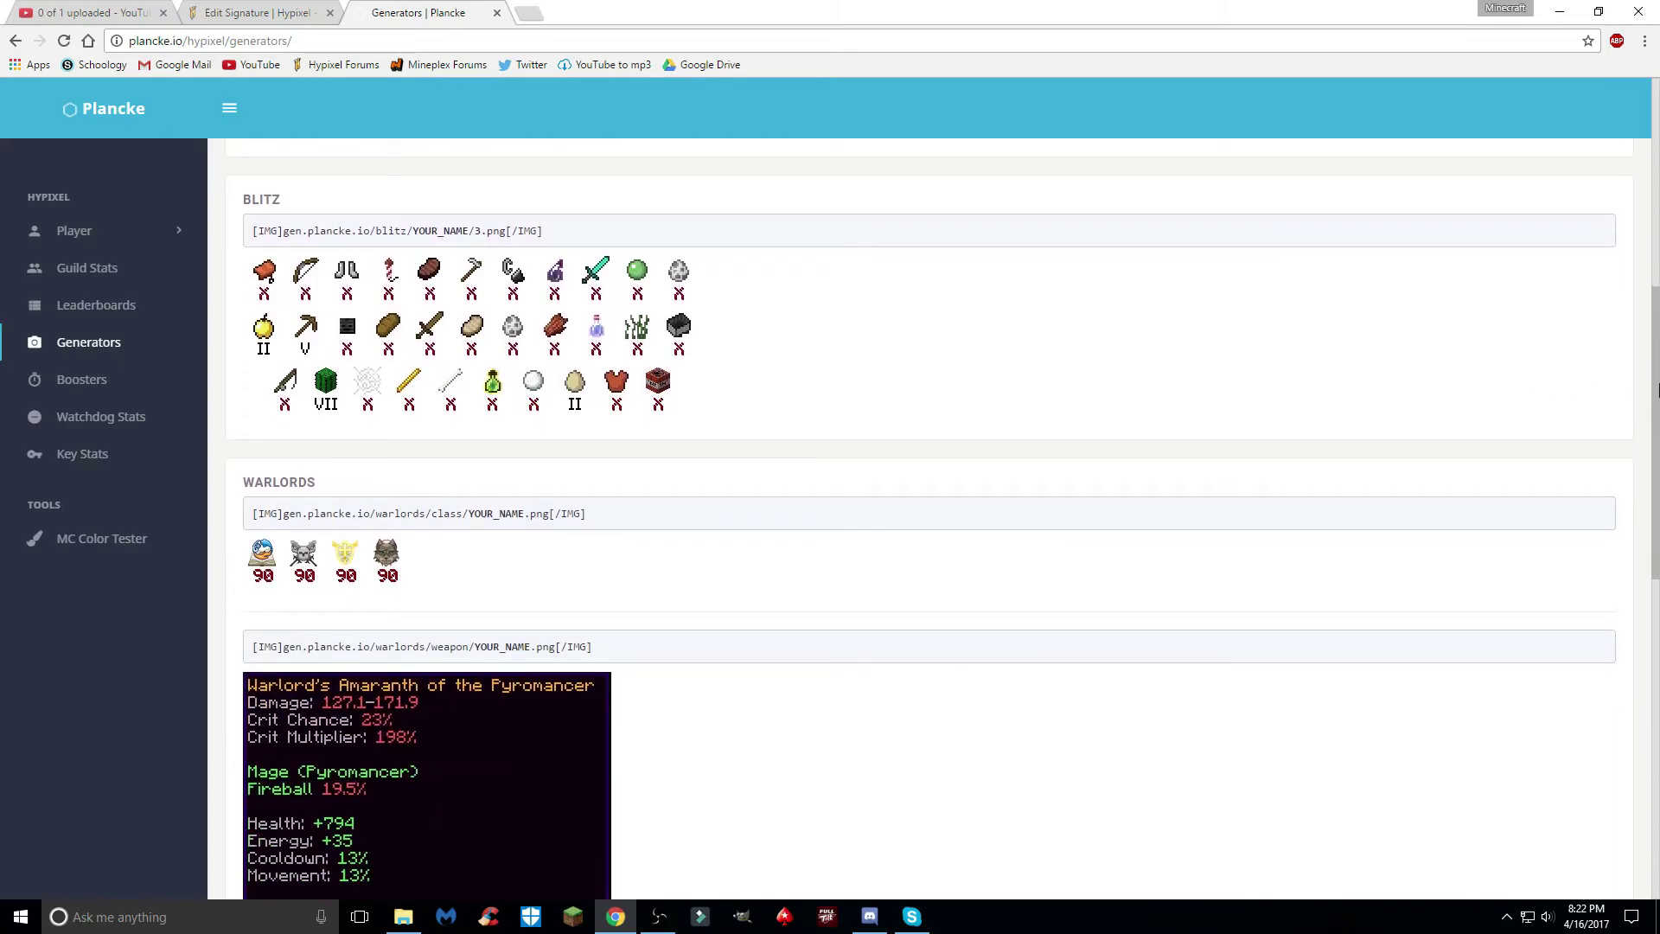
drag(1653, 411, 1659, 497)
scroll(541, 782, down, 4)
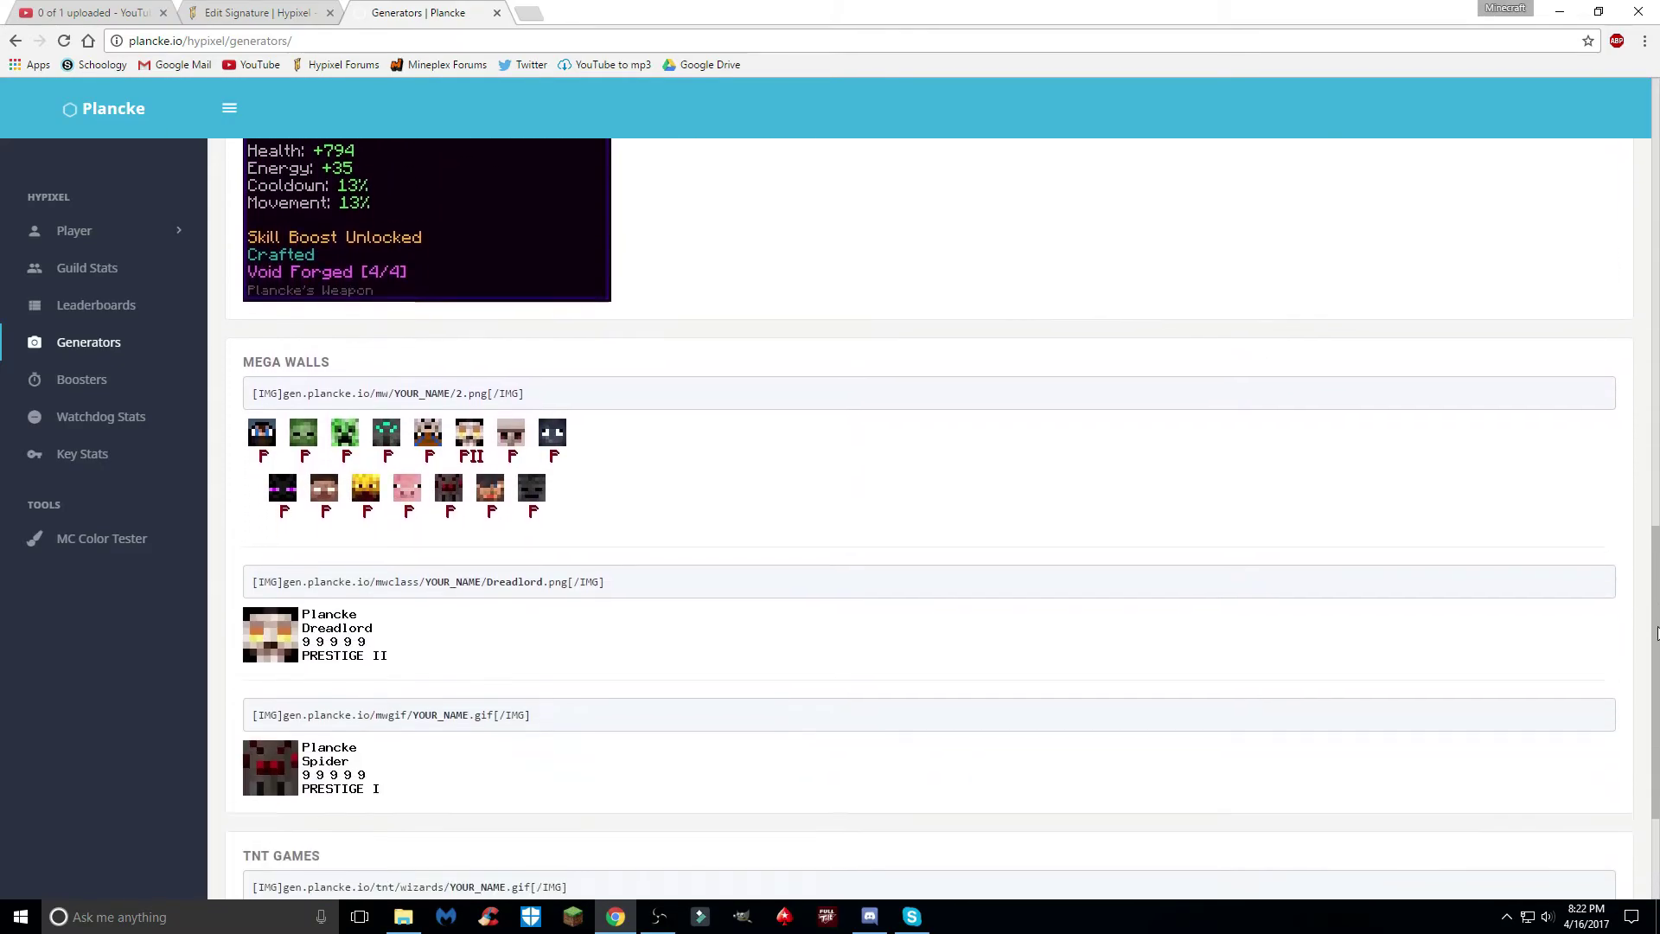
scroll(541, 782, down, 2)
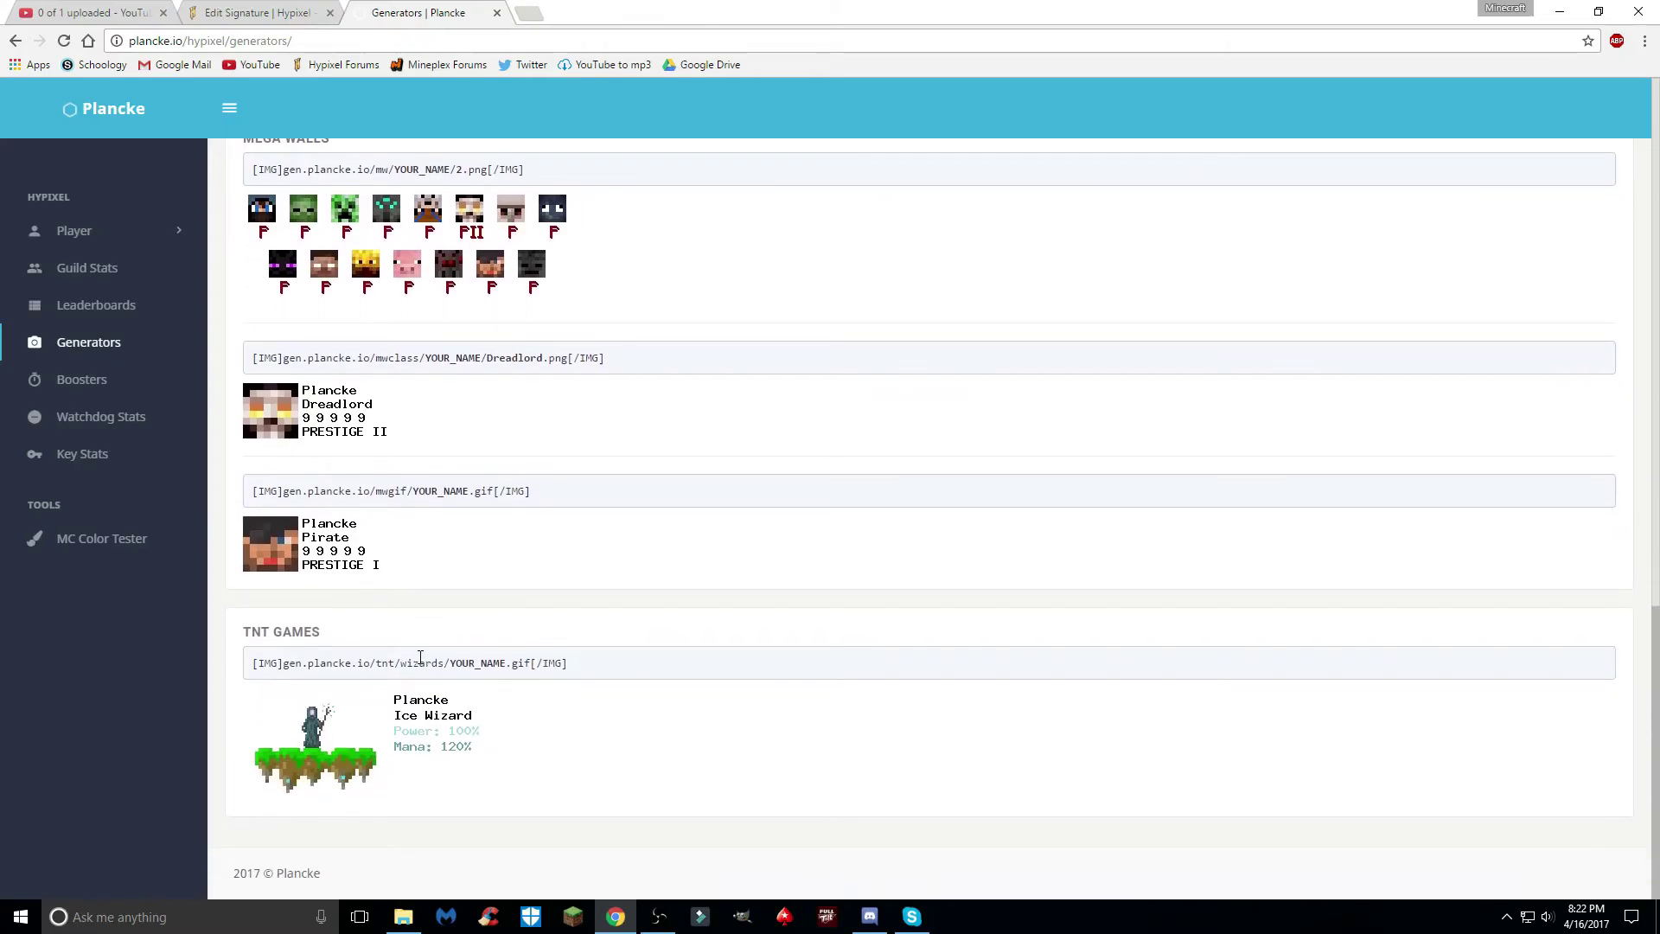
drag(1659, 649, 1654, 141)
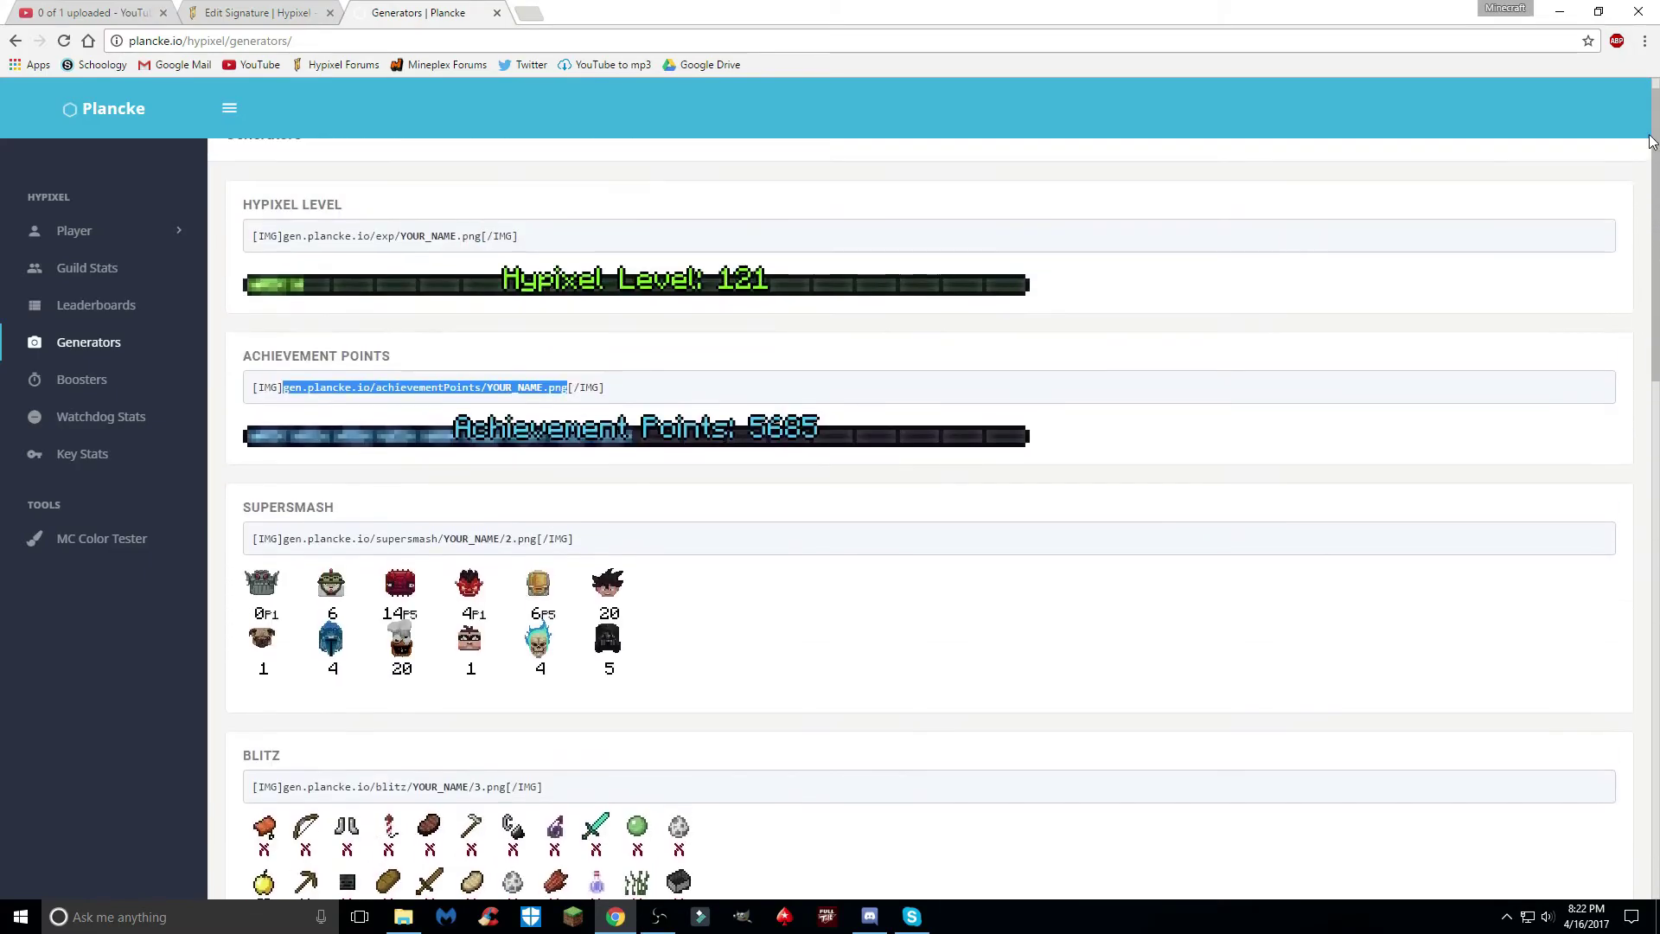
click(651, 397)
scroll(822, 482, down, 4)
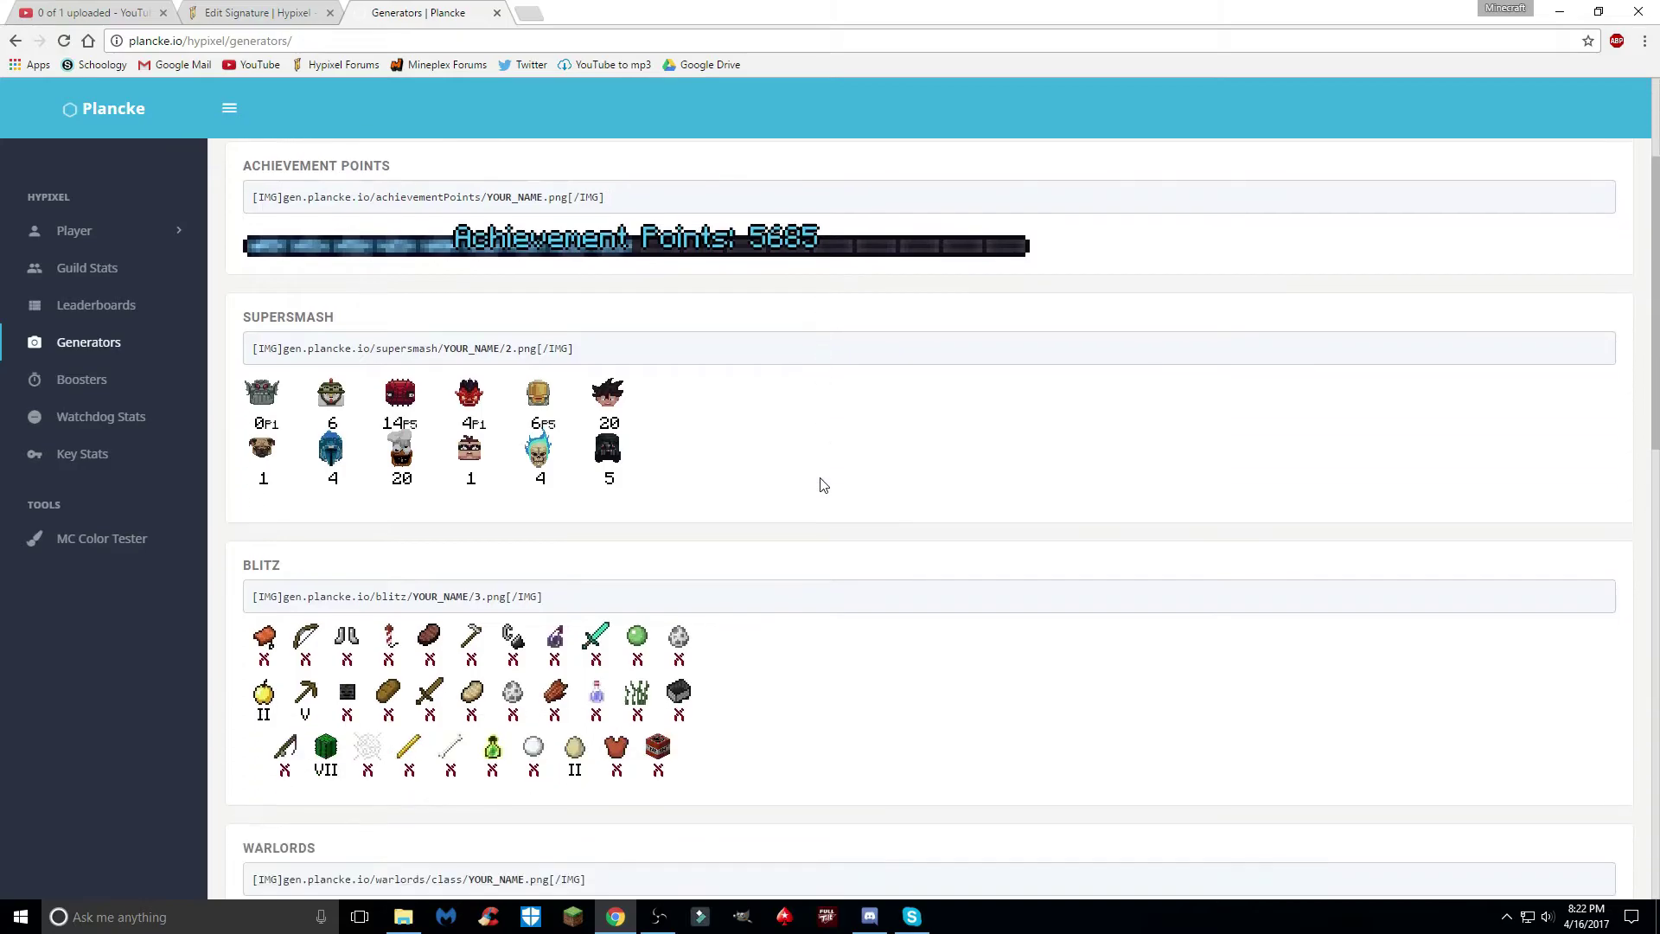
drag(1658, 387, 1657, 644)
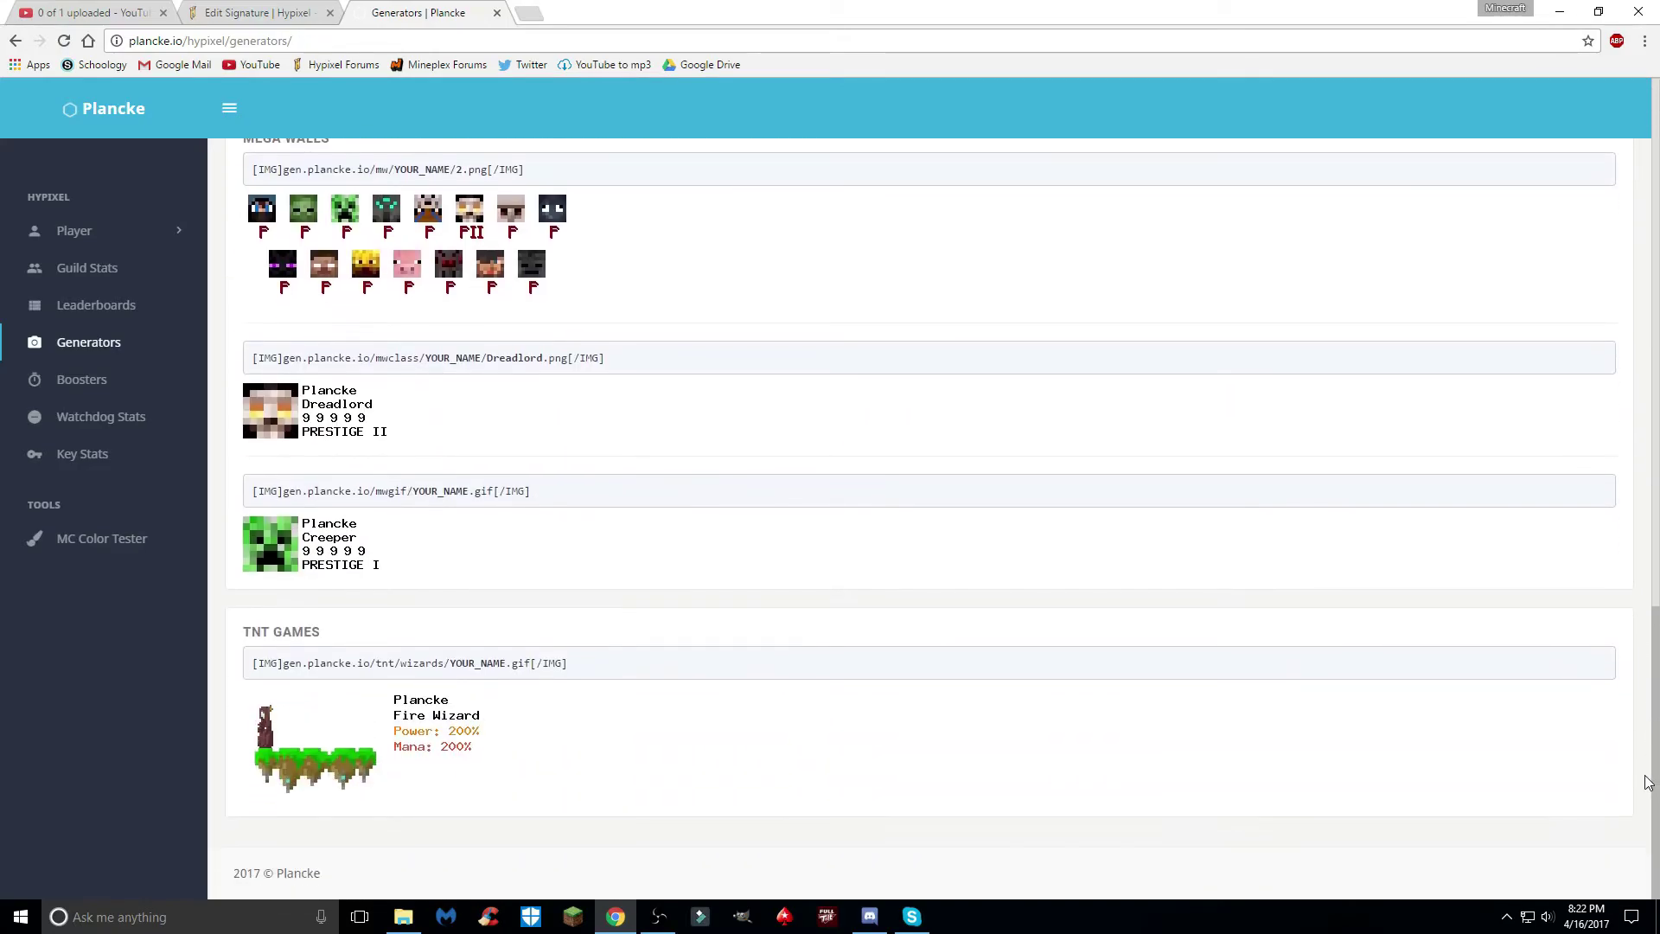
drag(1647, 782, 1657, 194)
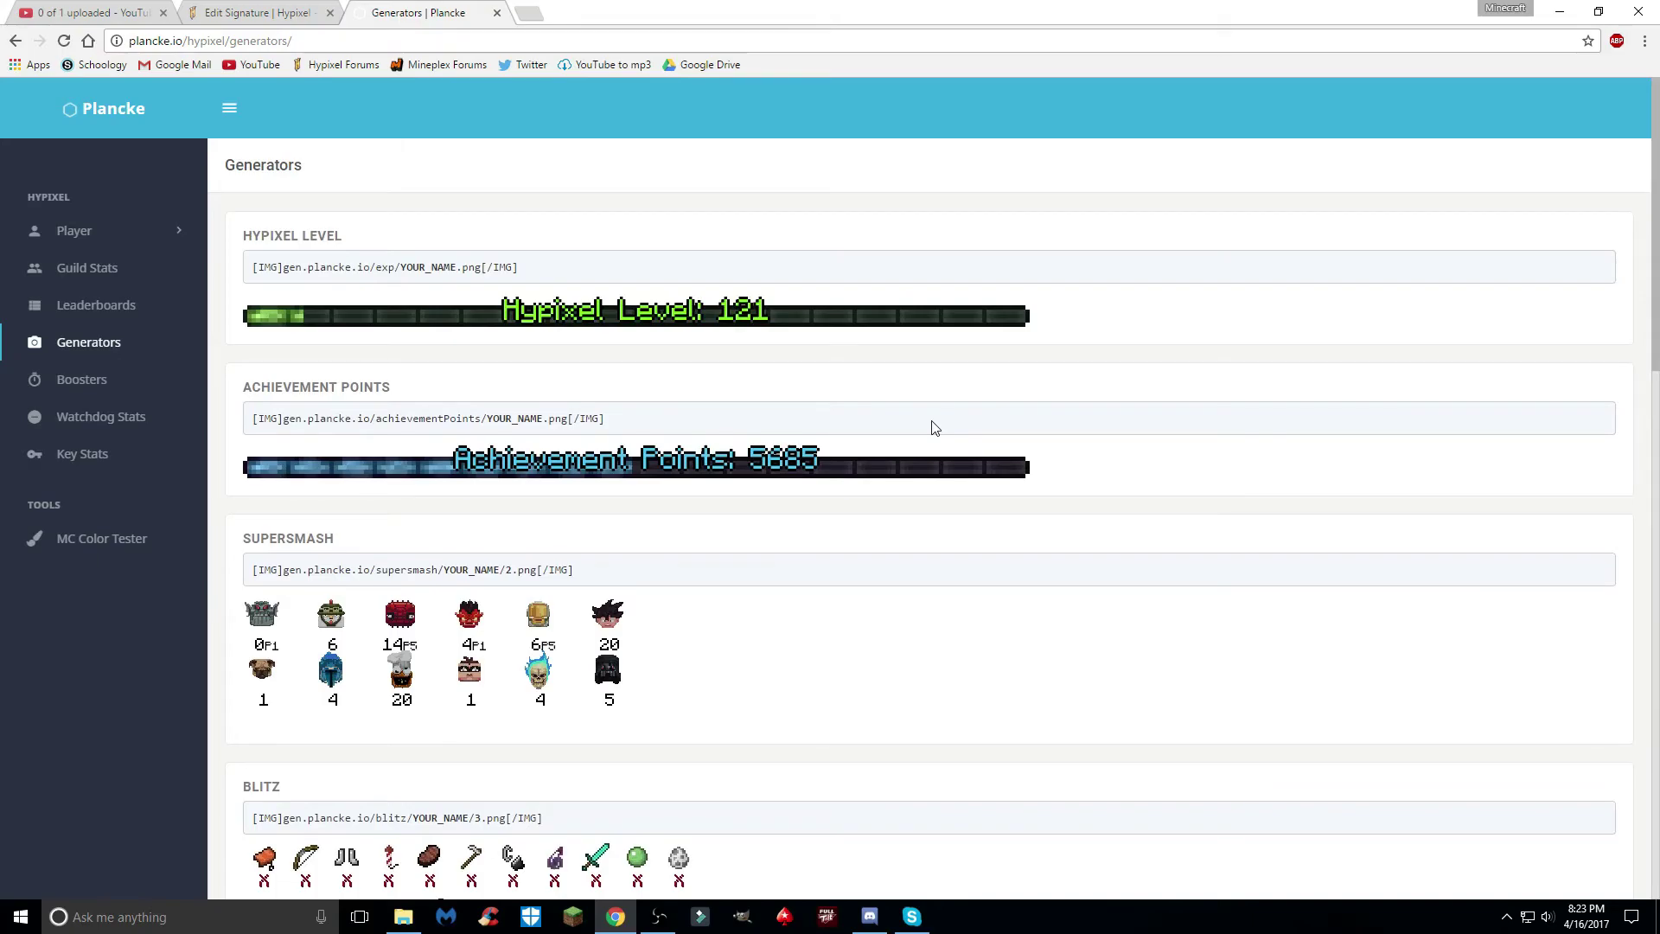
scroll(931, 428, down, 2)
scroll(932, 428, up, 2)
click(259, 13)
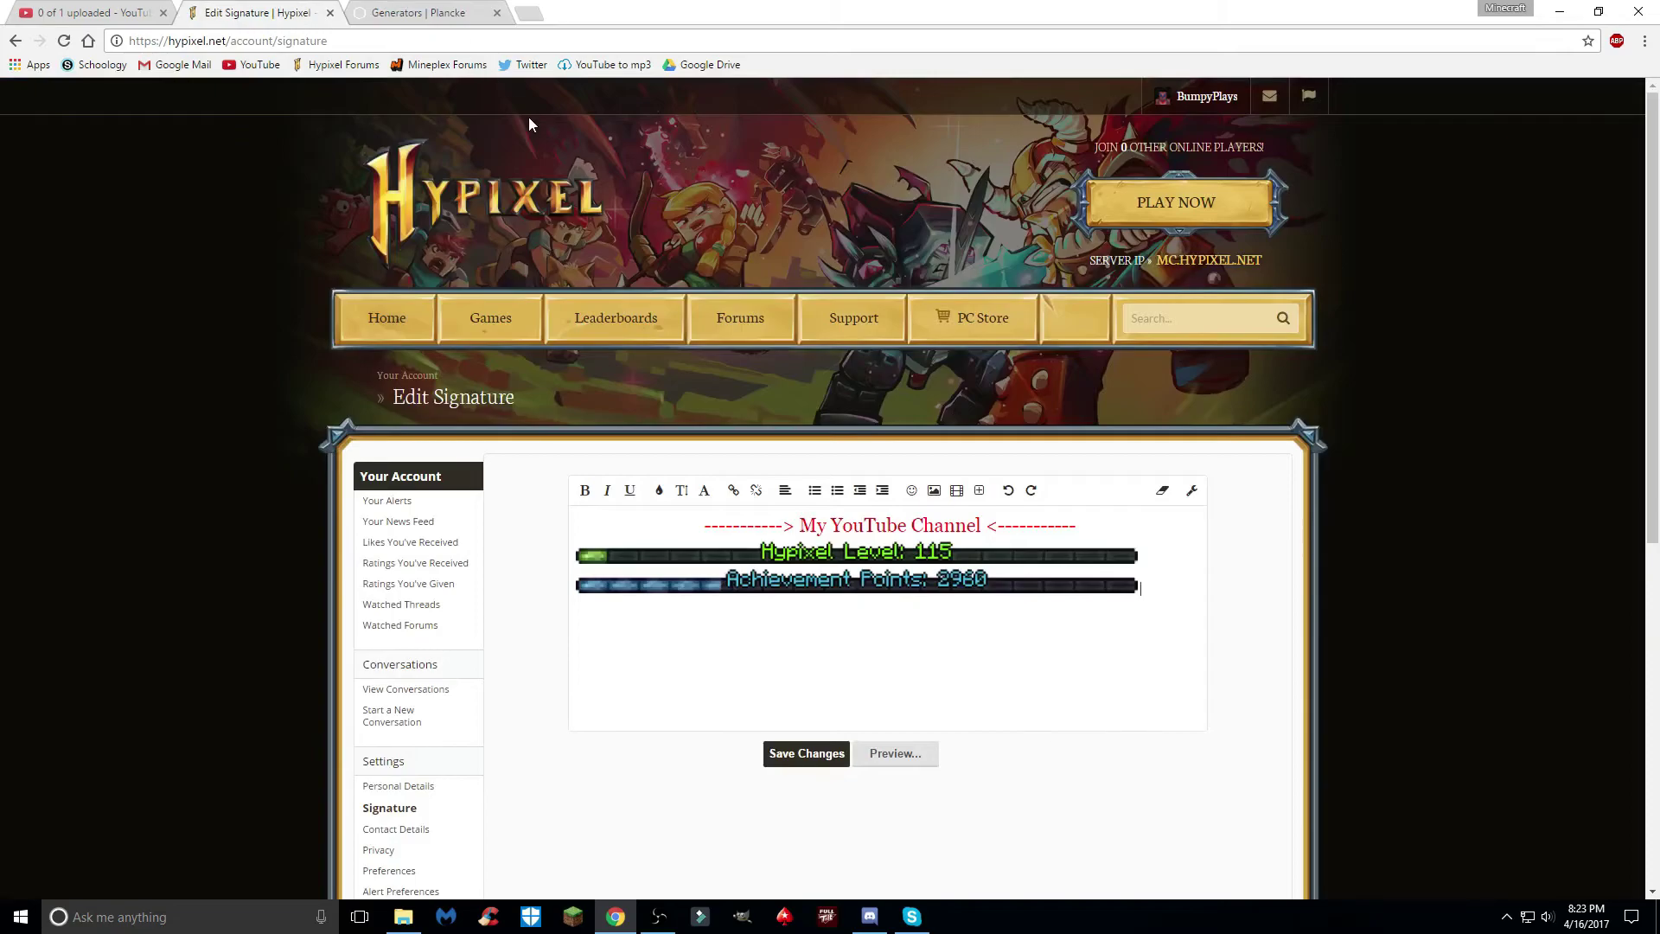
- Save the signature, then reopen the Signature page from the account menu
click(802, 765)
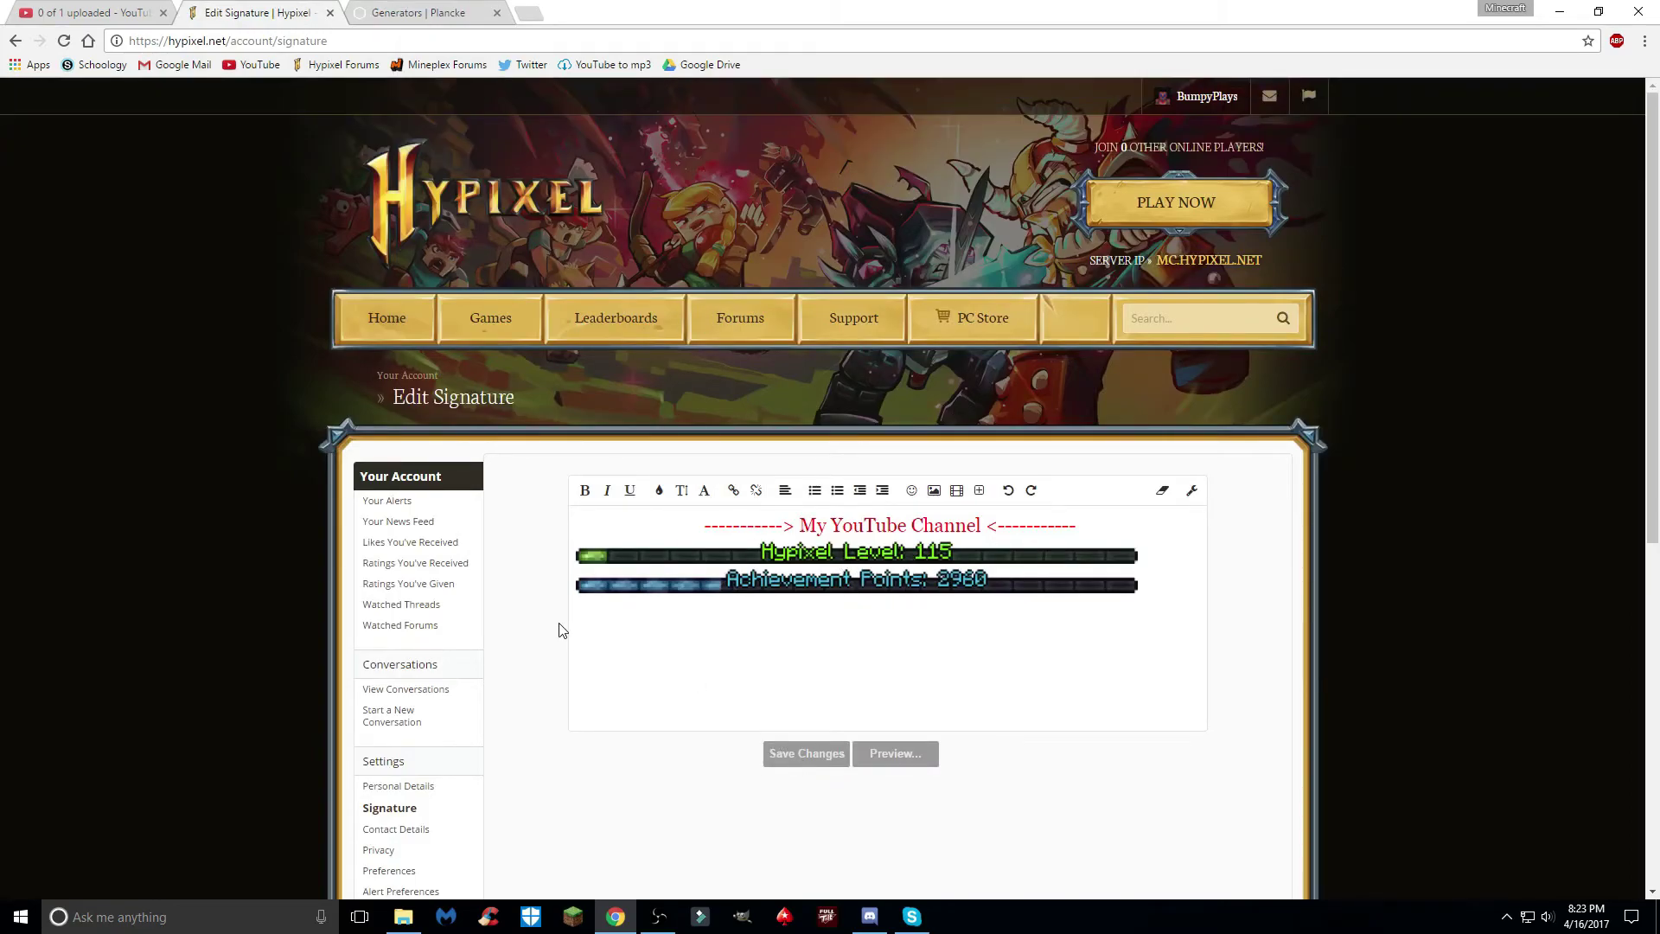
click(1188, 99)
click(675, 604)
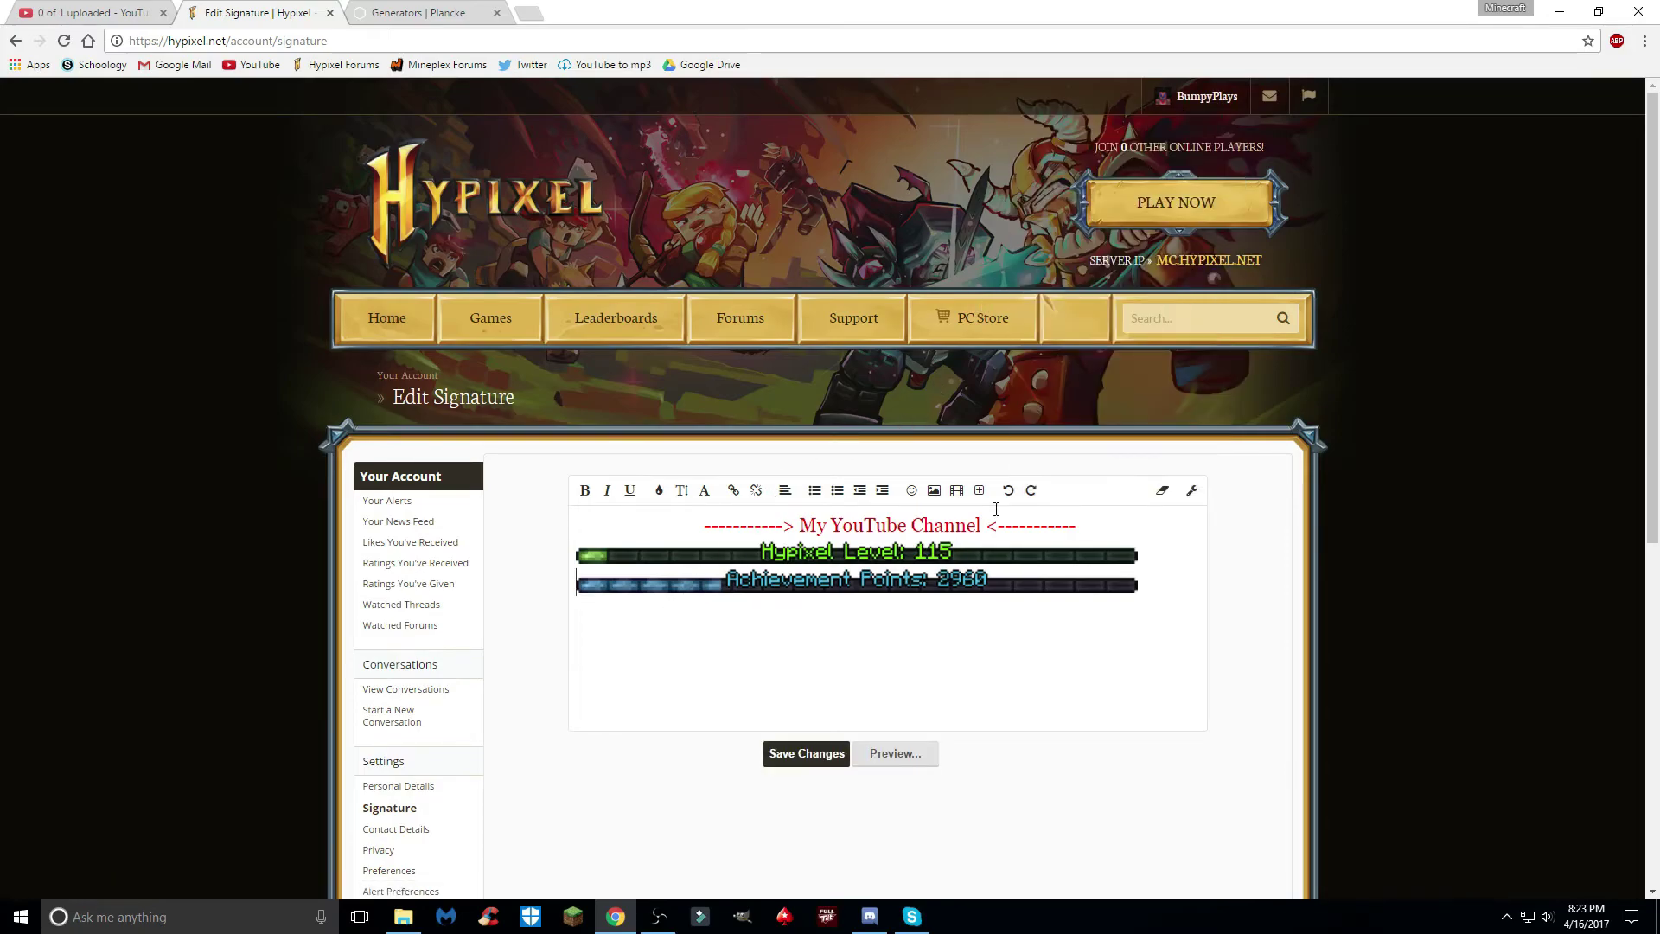
click(1210, 112)
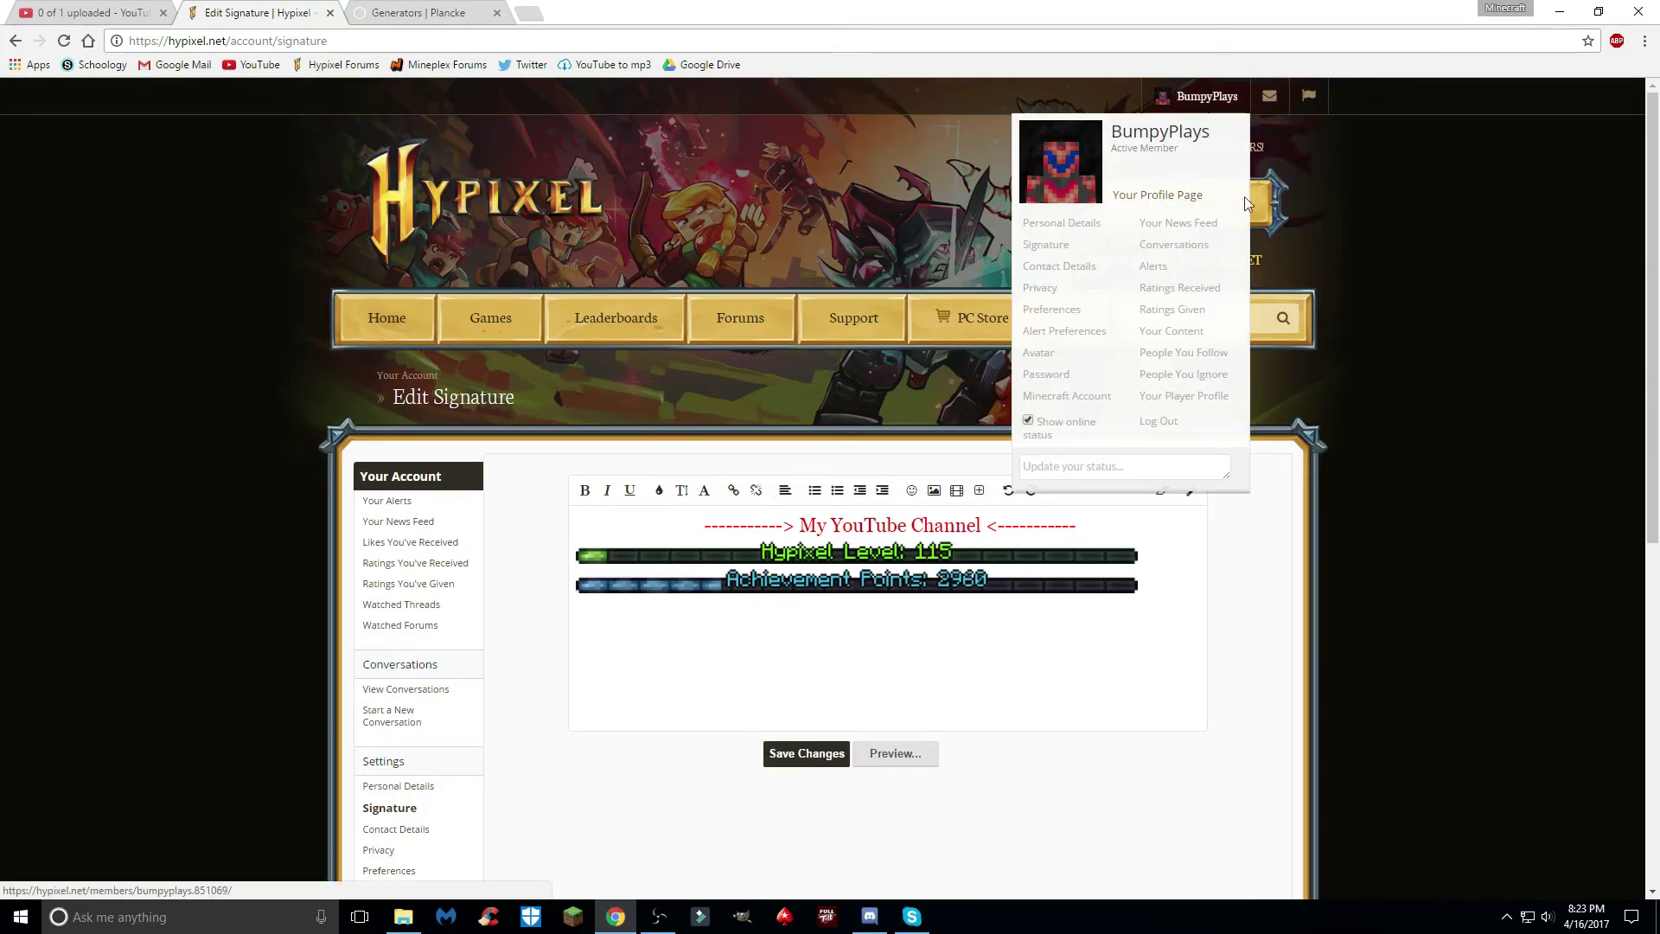
click(1045, 247)
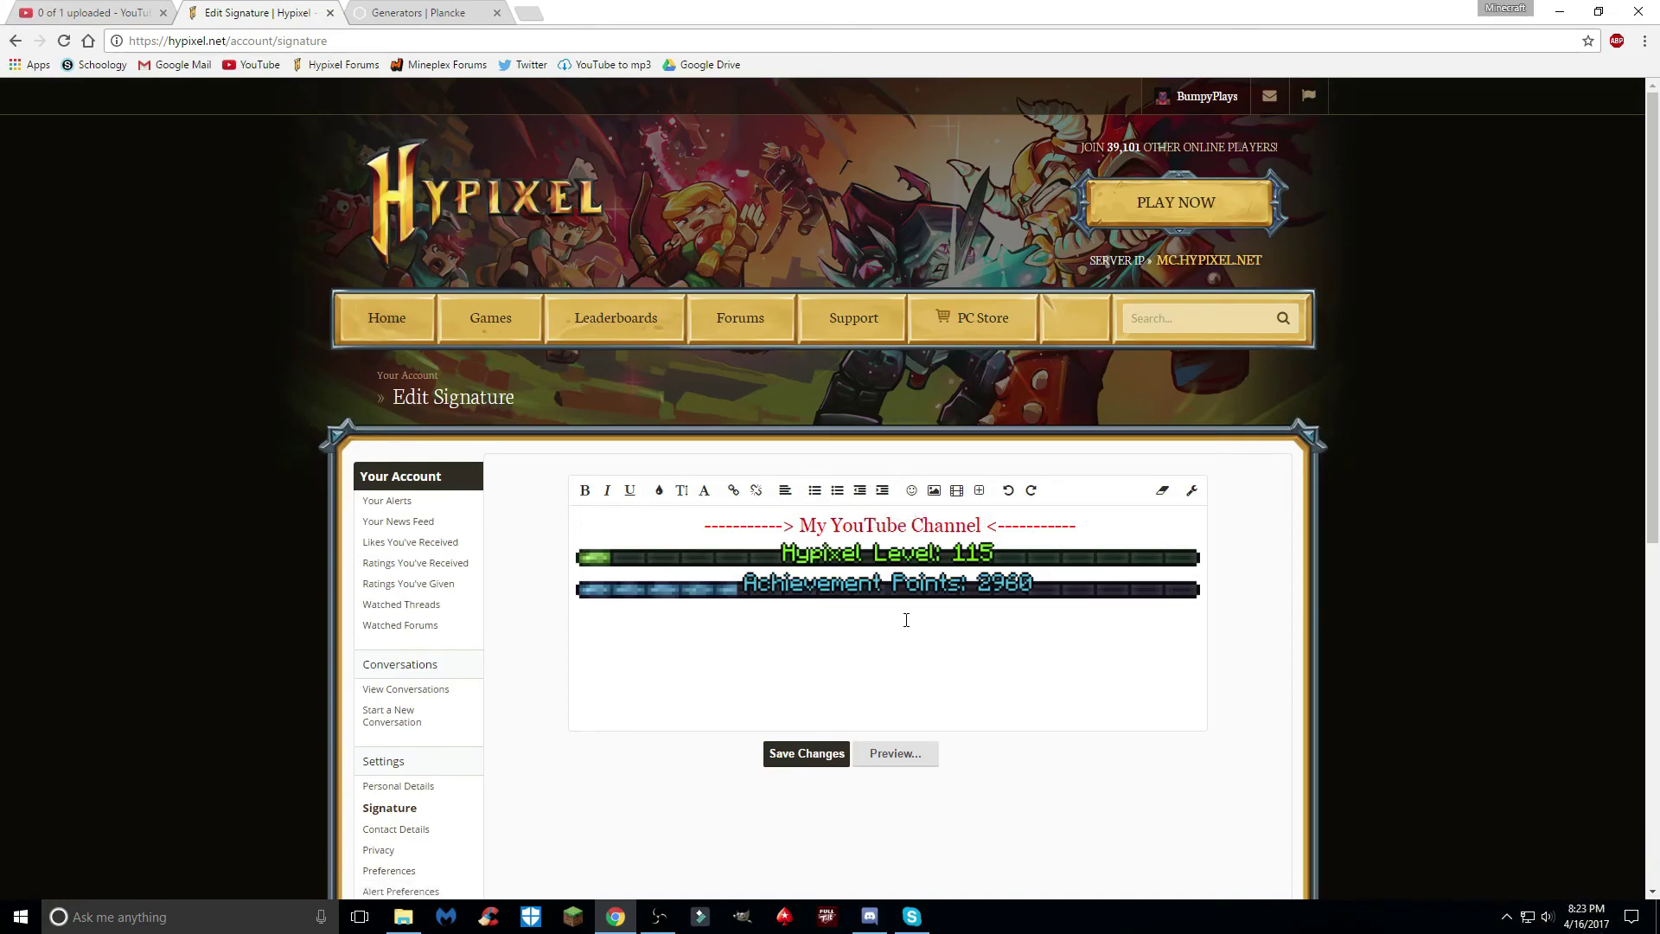
scroll(1563, 435, down, 2)
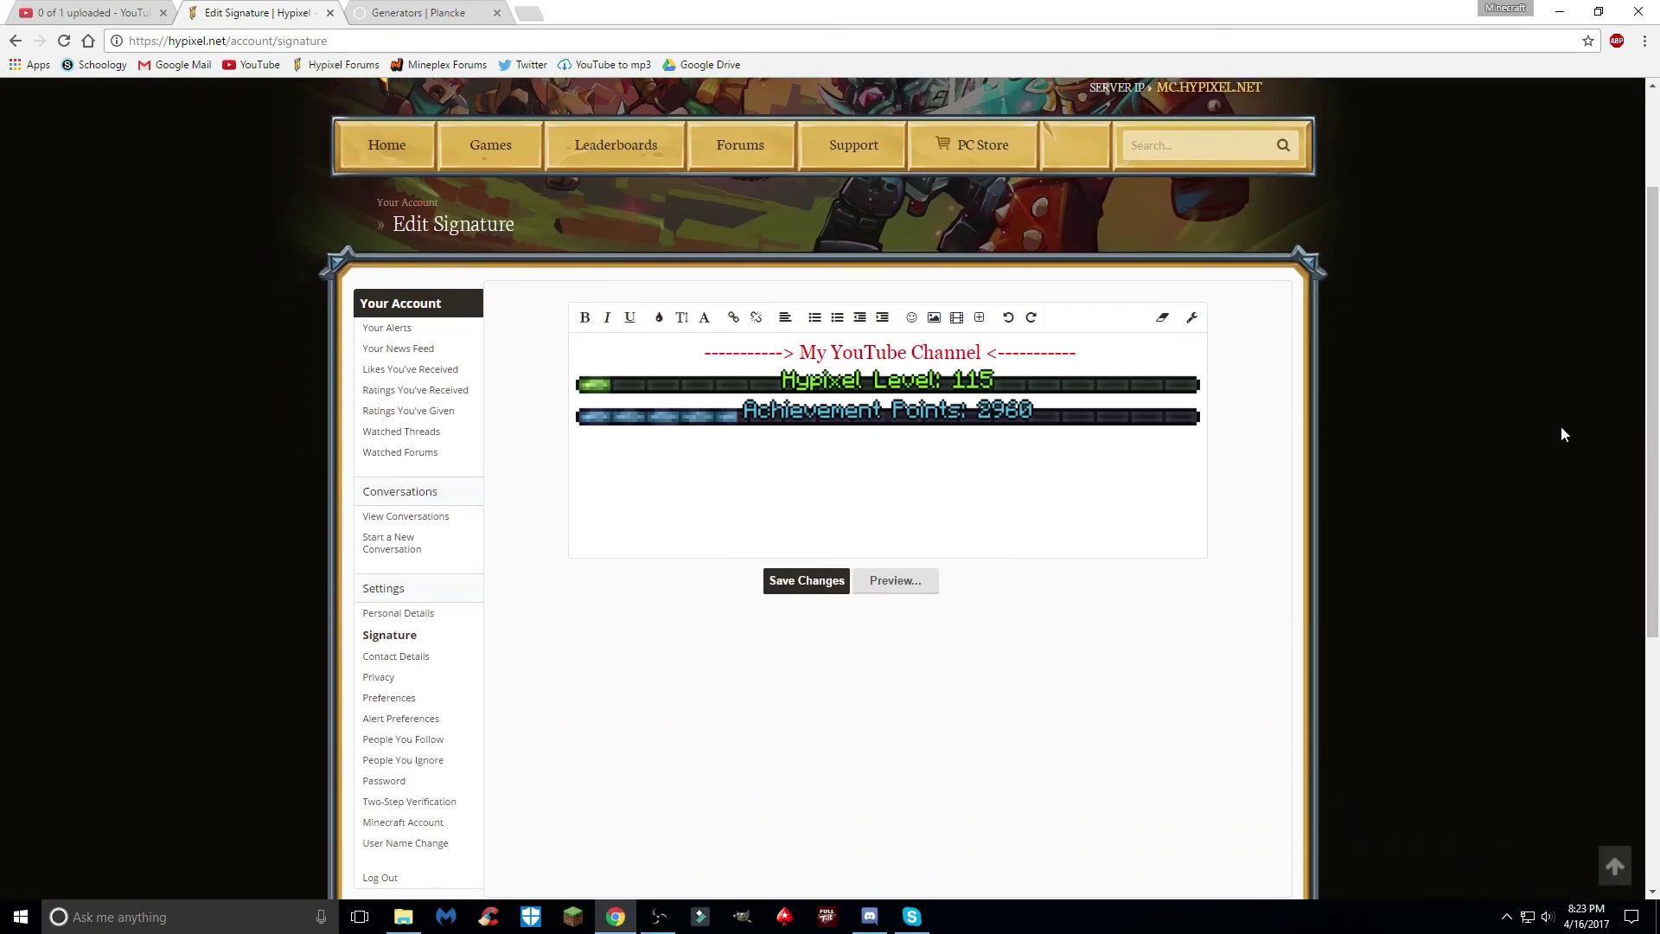
scroll(1563, 434, up, 2)
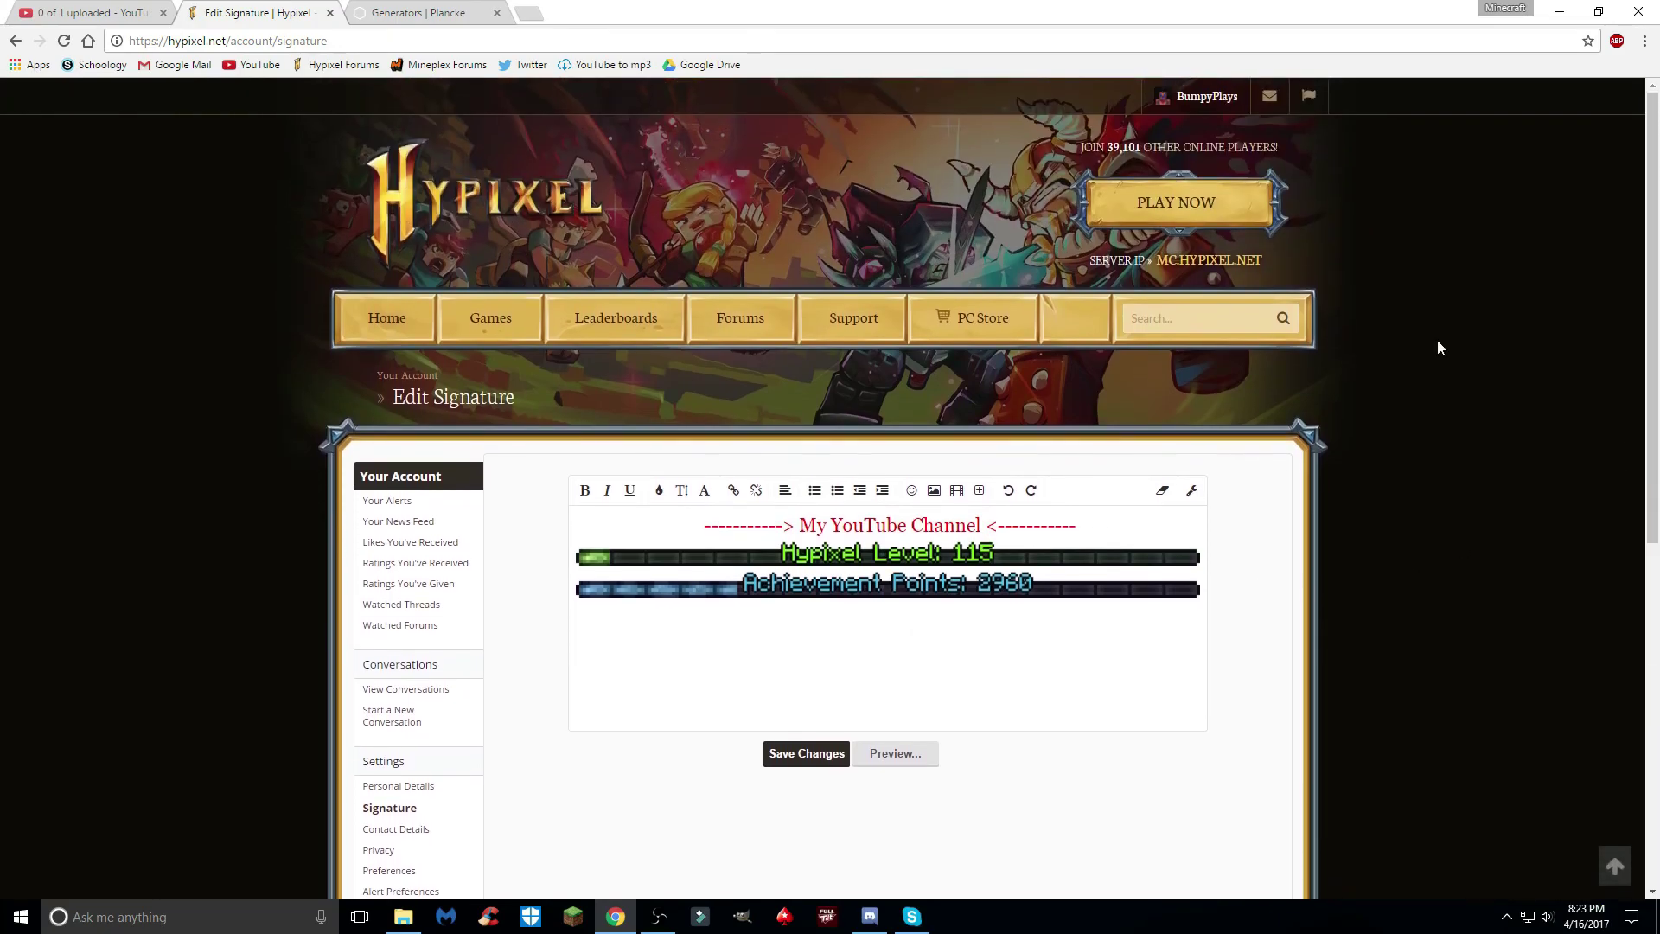
click(467, 6)
scroll(1331, 340, down, 2)
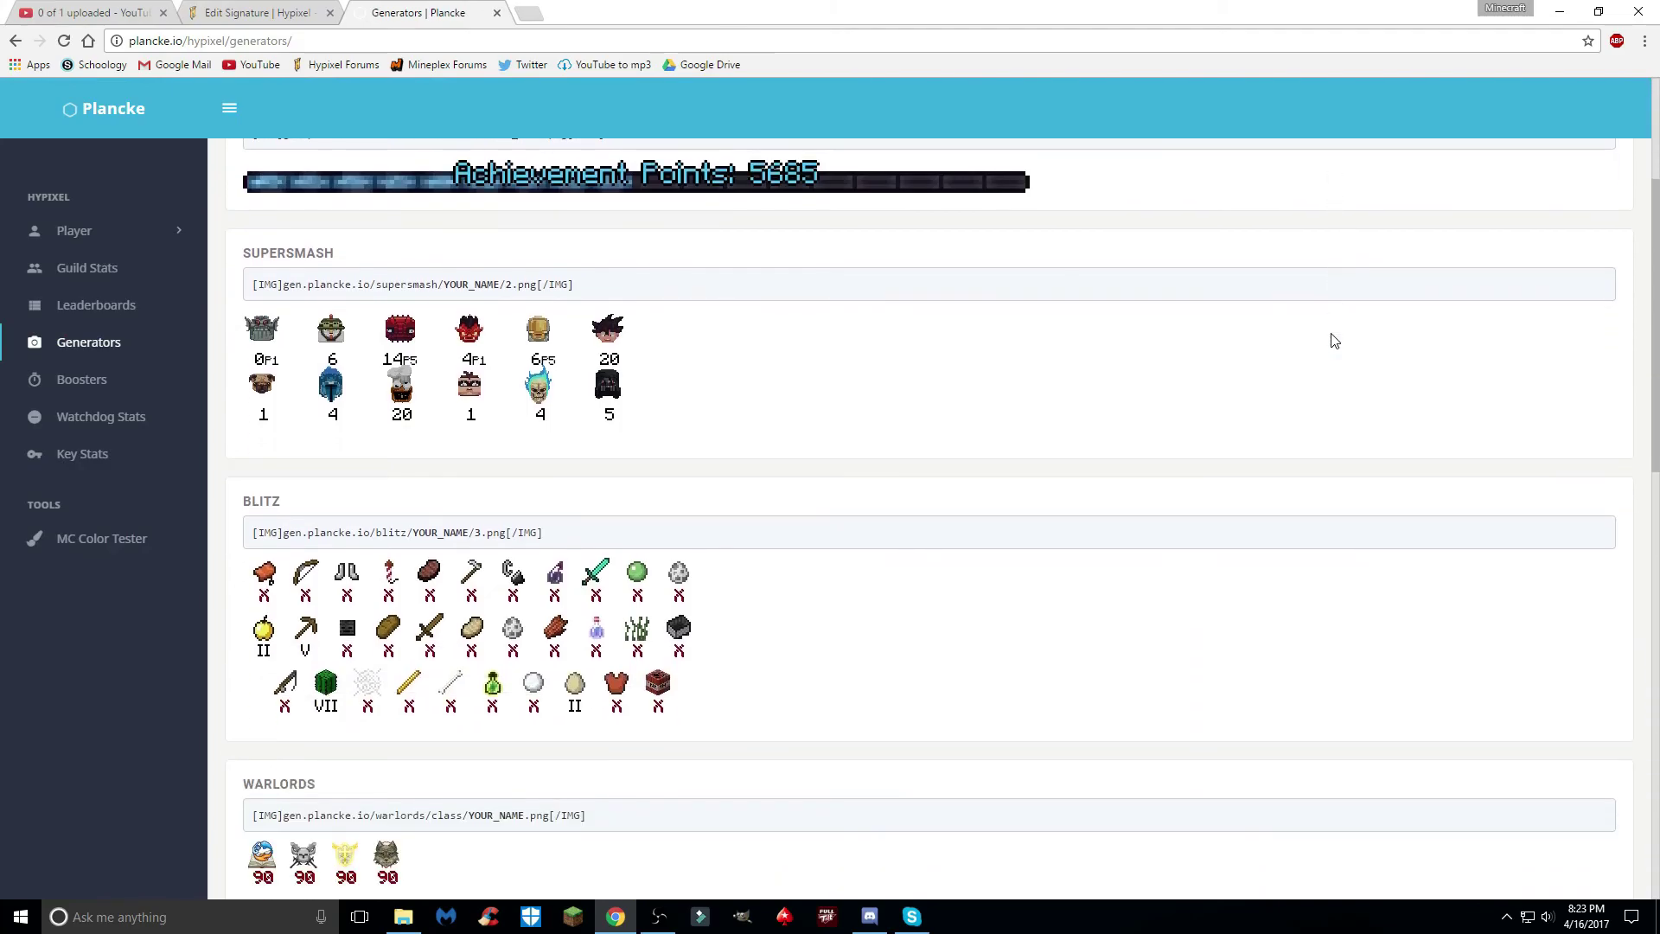
scroll(1331, 340, down, 1)
scroll(1331, 340, down, 2)
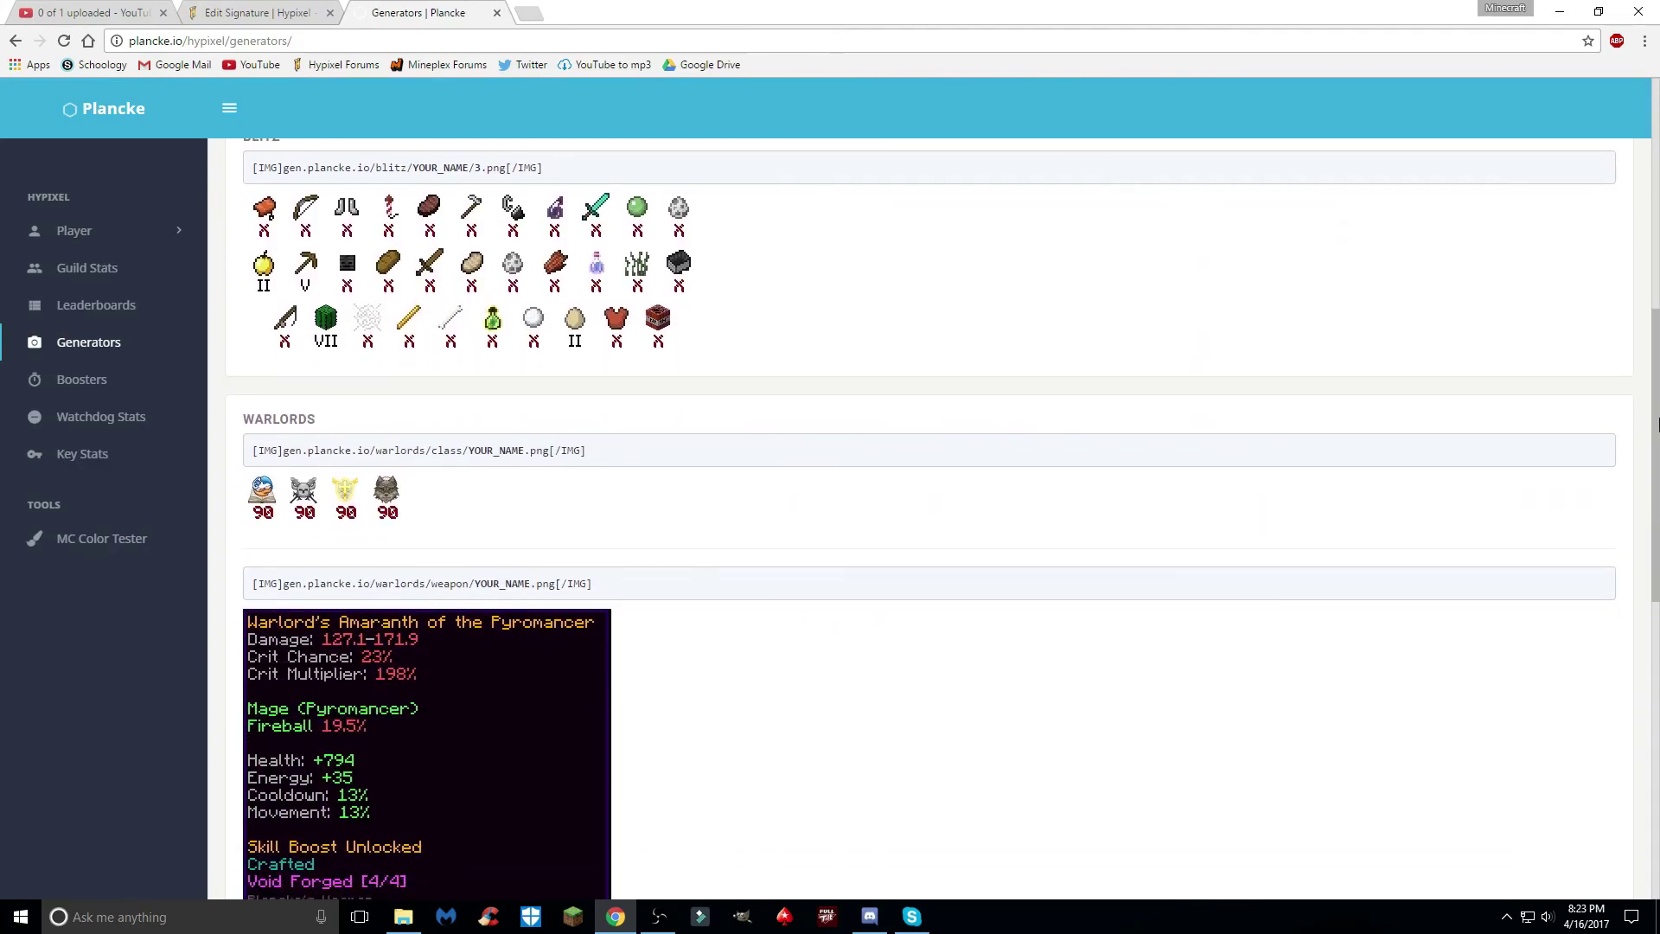
drag(1656, 422, 1657, 195)
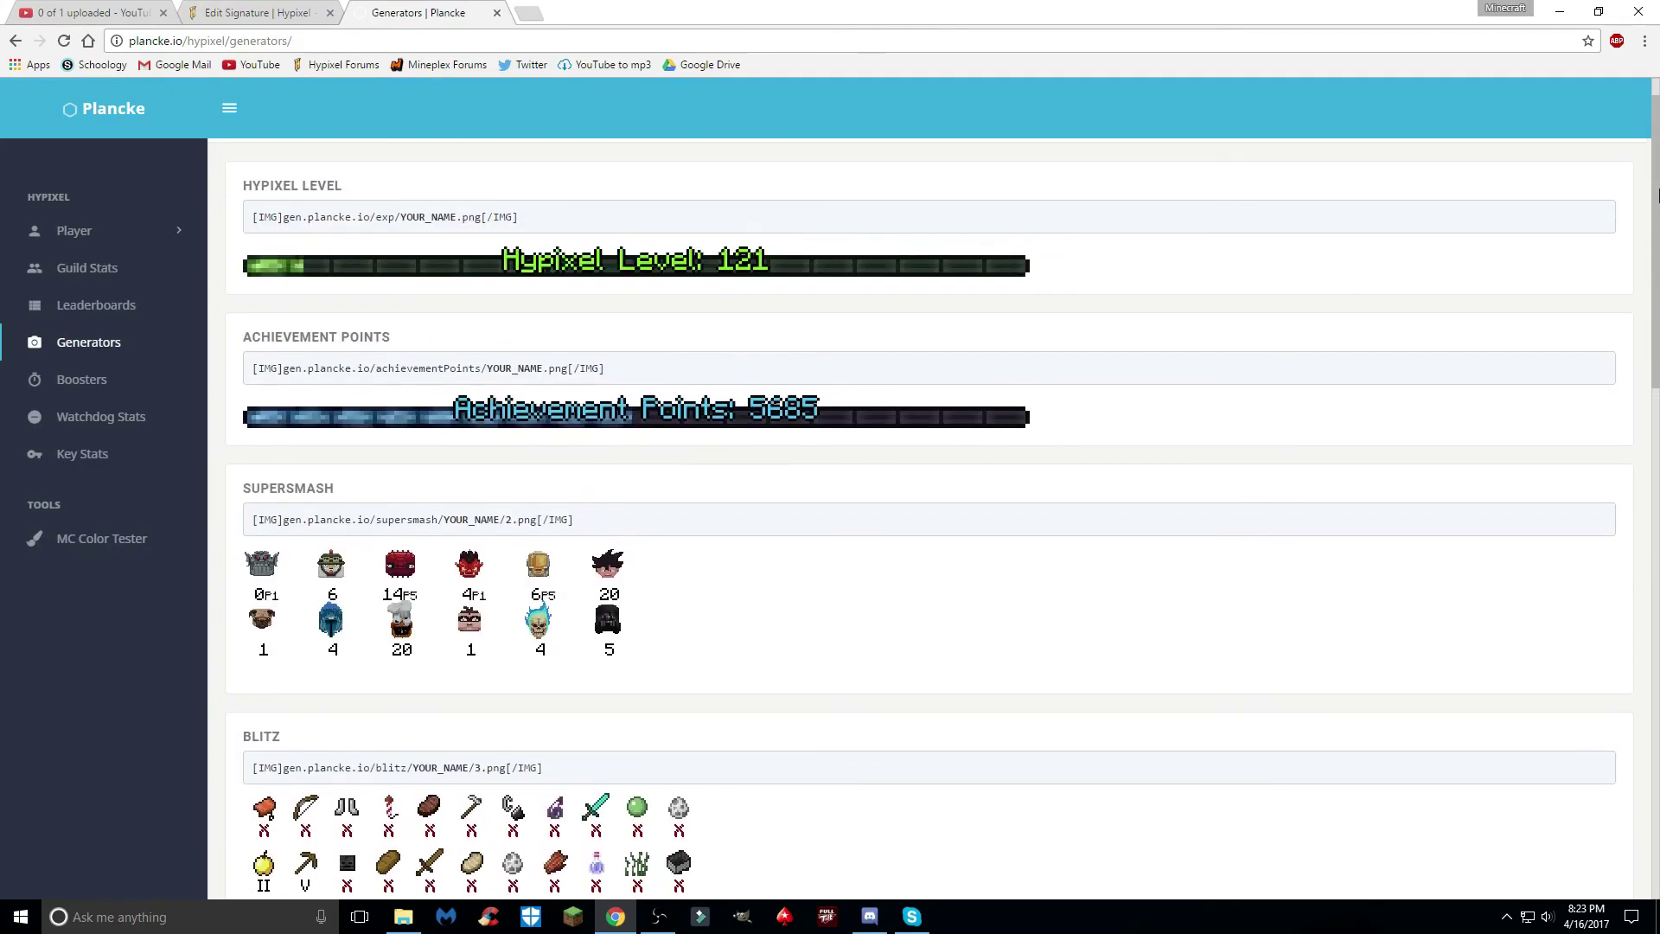
click(238, 12)
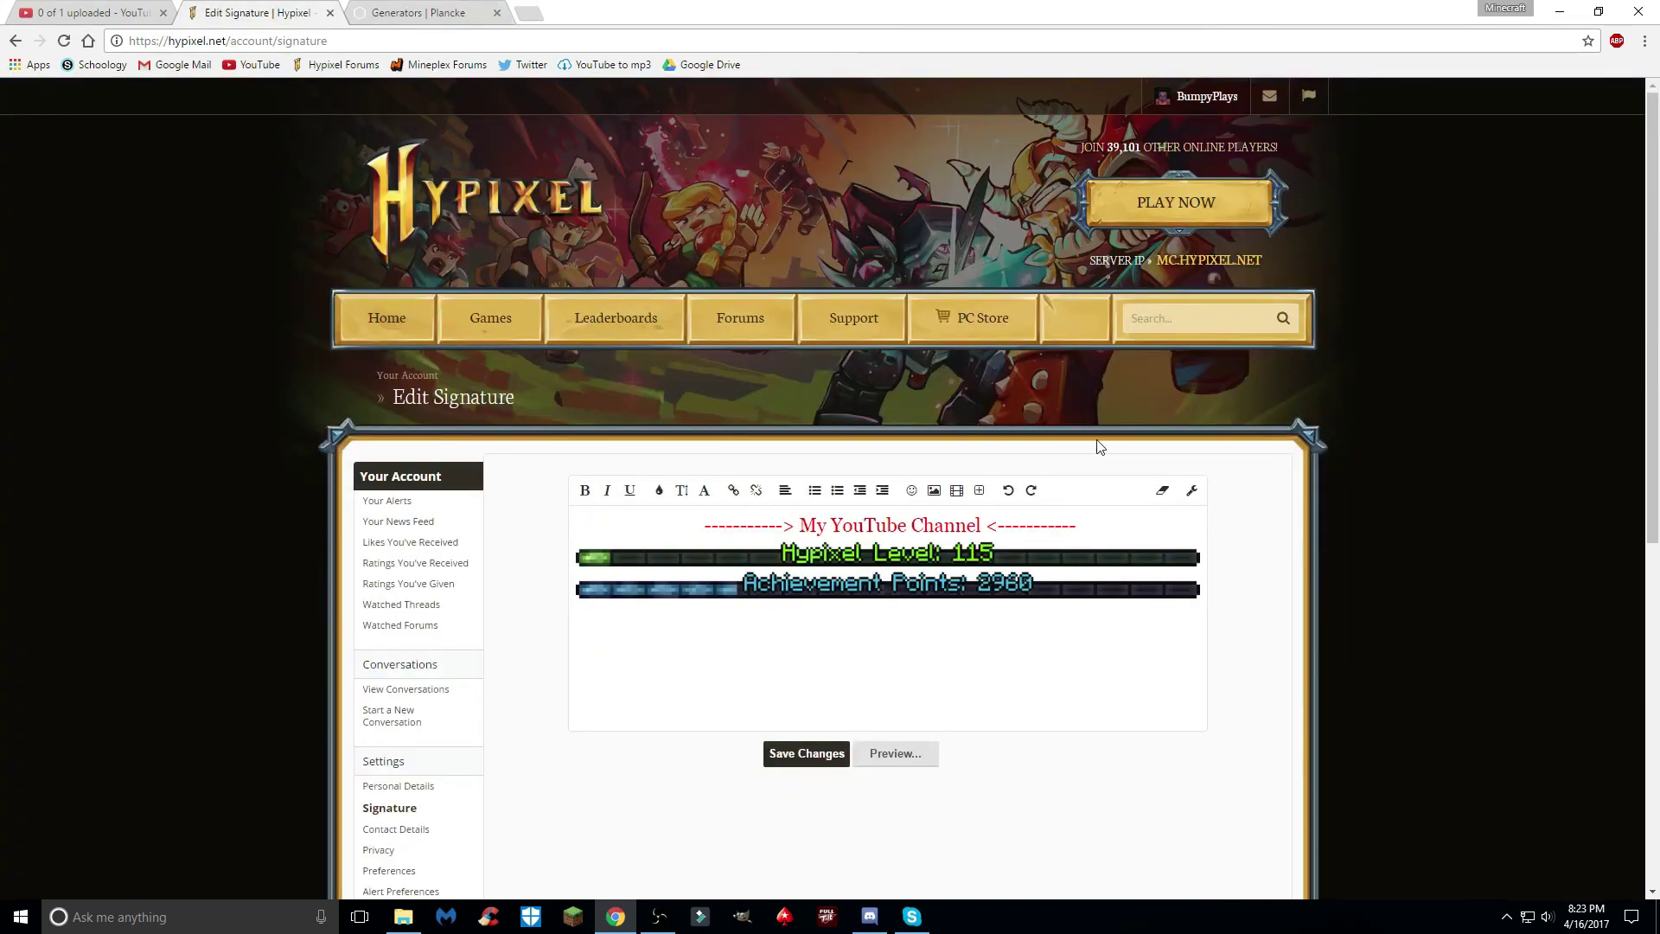